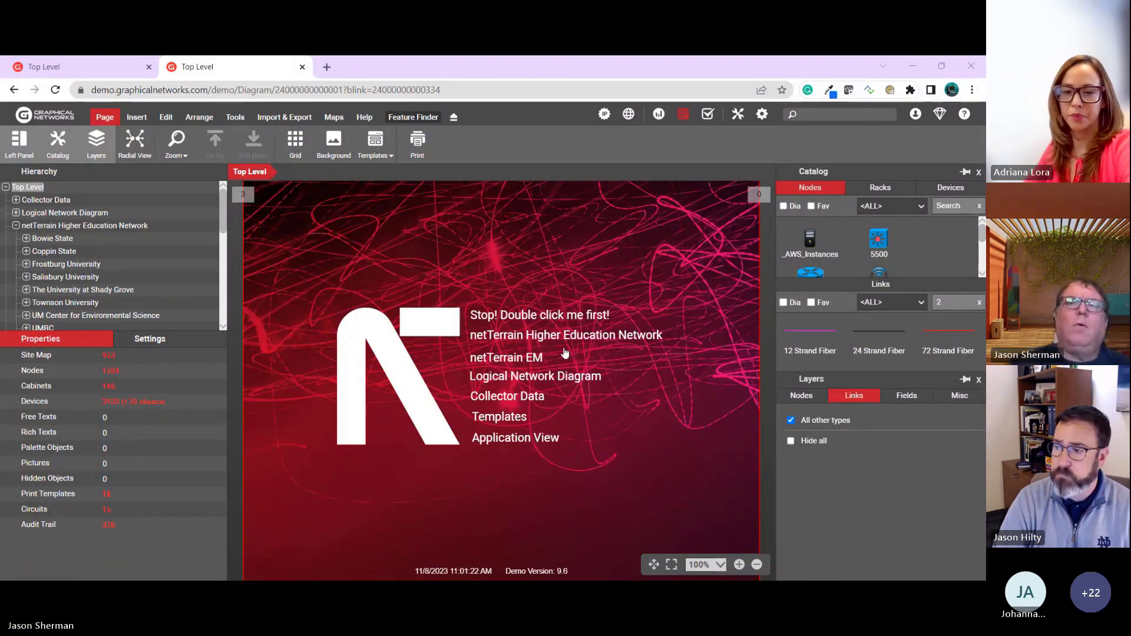
Drill into the Higher Education Network map, then into the University of Maryland campus map
click(589, 334)
click(635, 262)
double_click(603, 336)
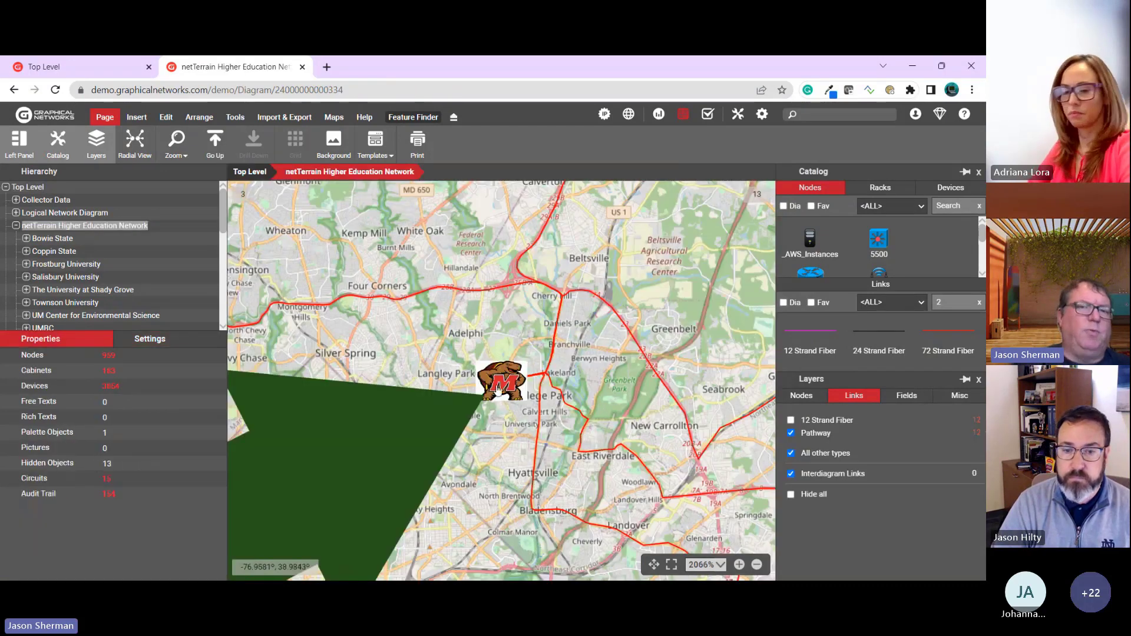
double_click(499, 388)
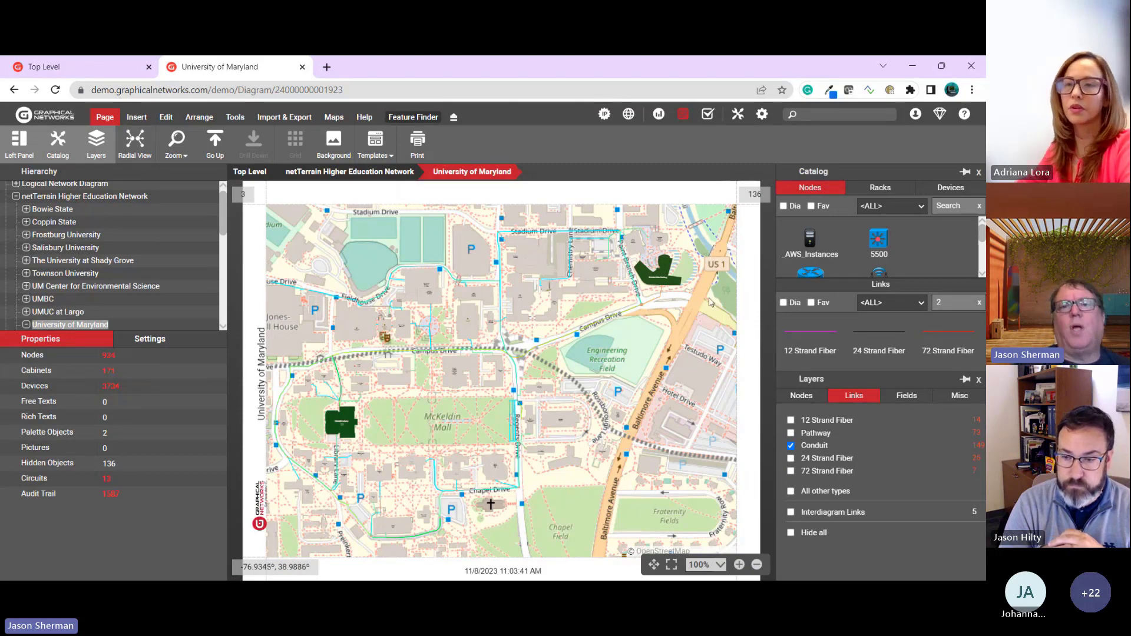
Zoom in to show the Brendan Iribe Building's details, then inspect conduit C000039 along Campus Drive
scroll(649, 287, up, 3)
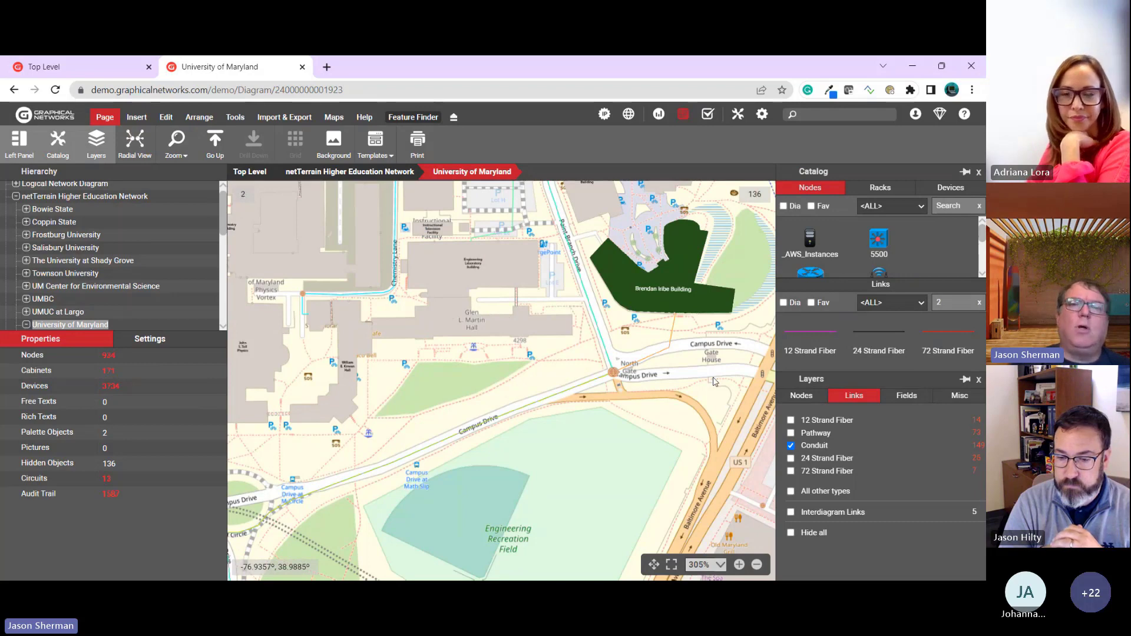
click(682, 273)
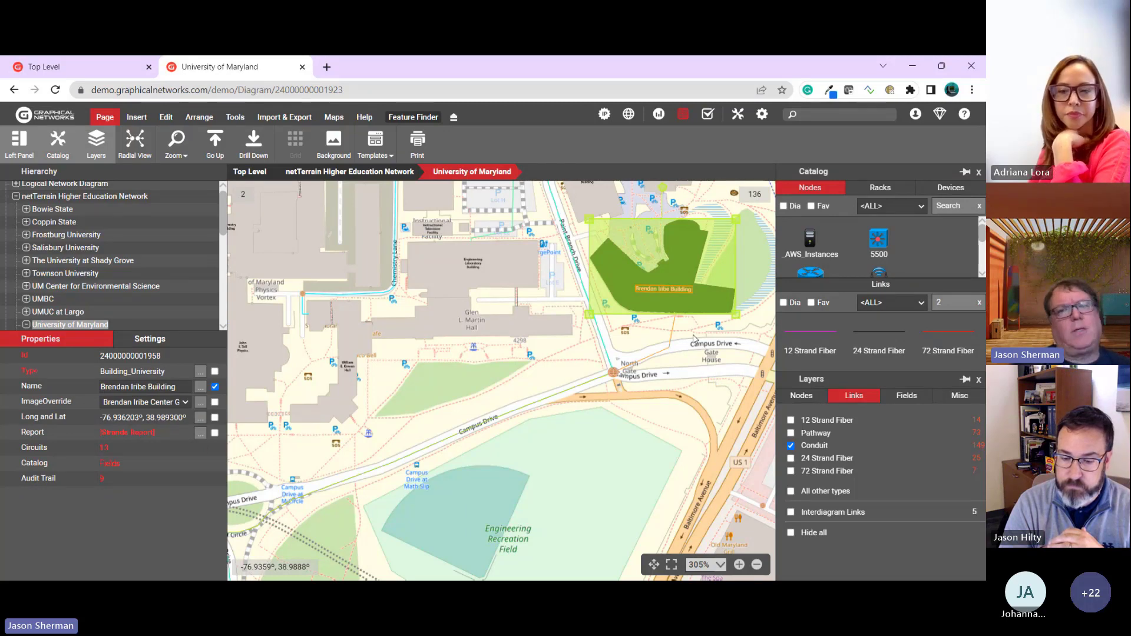
scroll(683, 355, up, 3)
scroll(683, 355, up, 2)
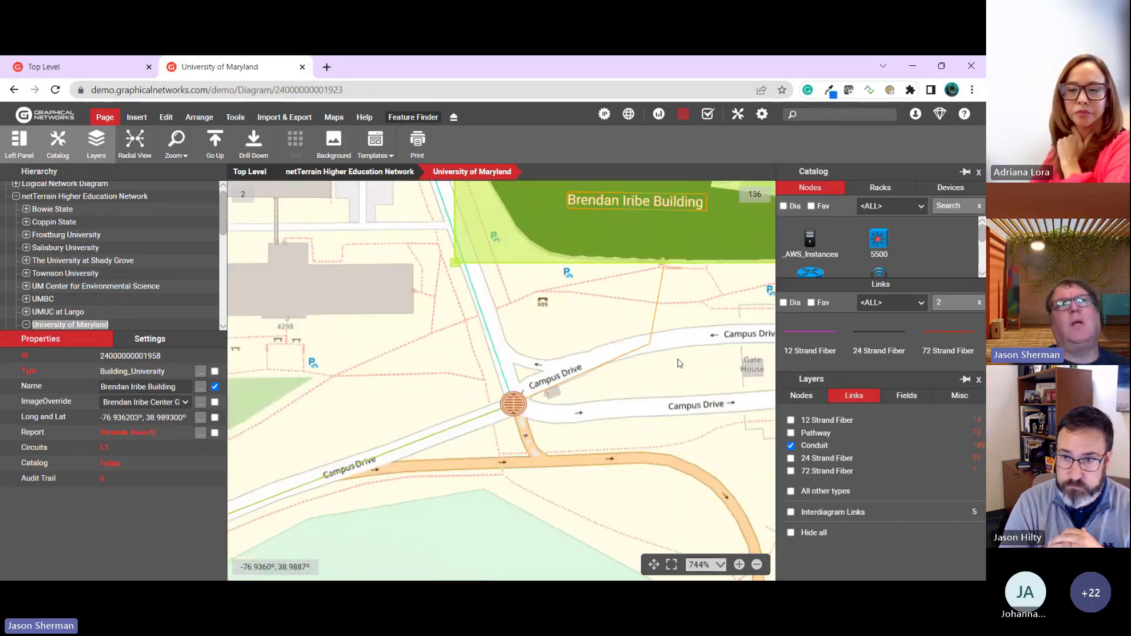
click(629, 353)
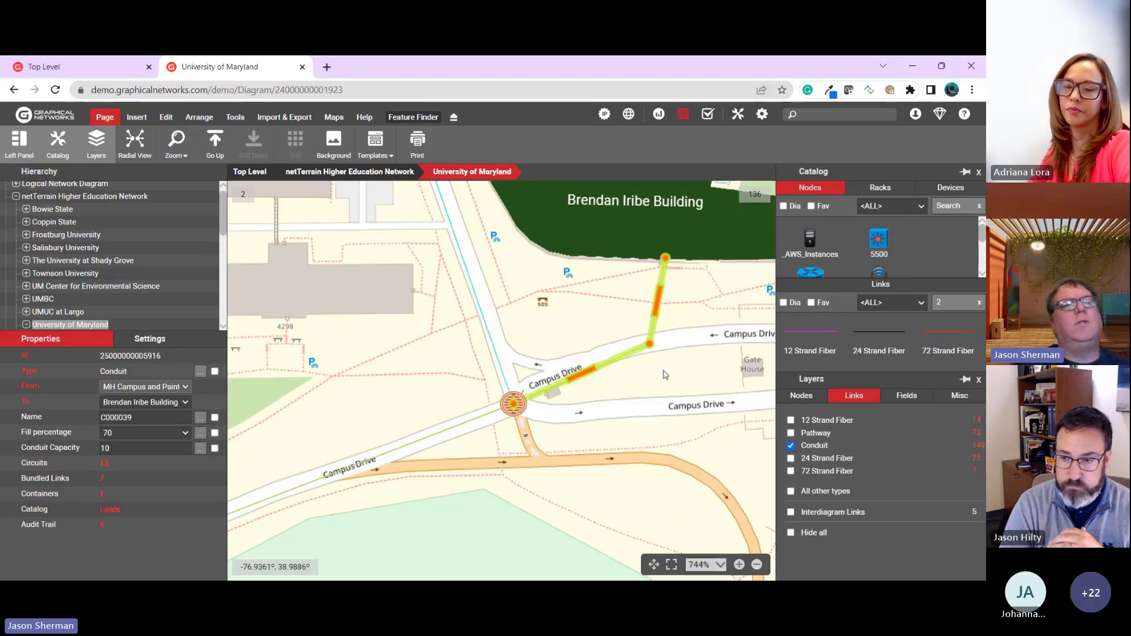
click(664, 374)
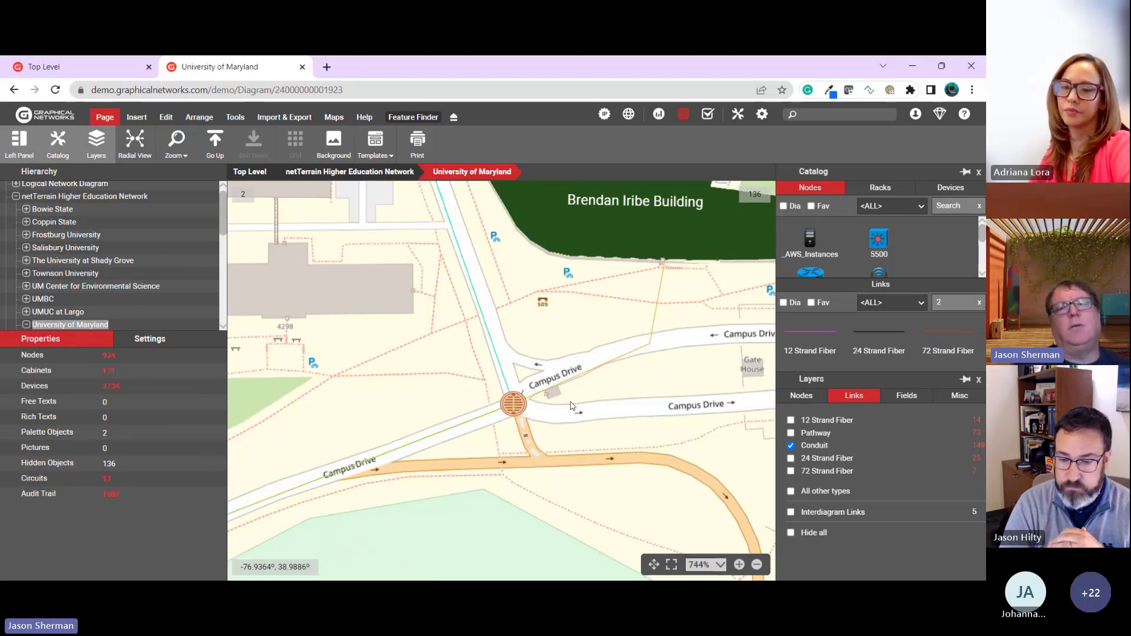
Show the Campus Drive manhole's details, then return to the University of Maryland campus map
click(512, 406)
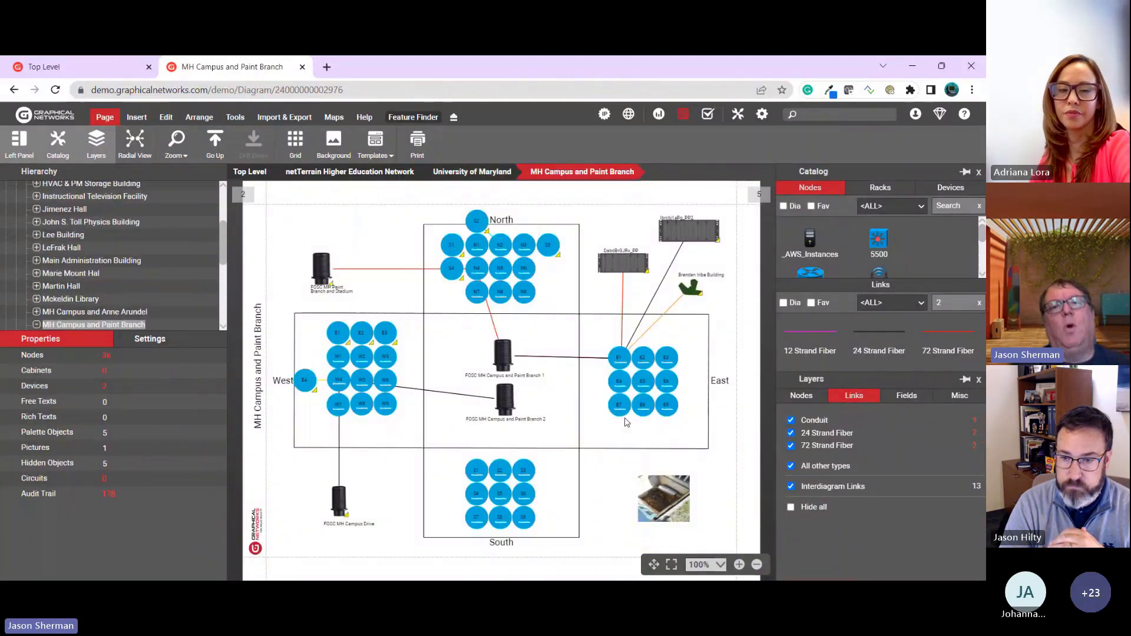
click(458, 172)
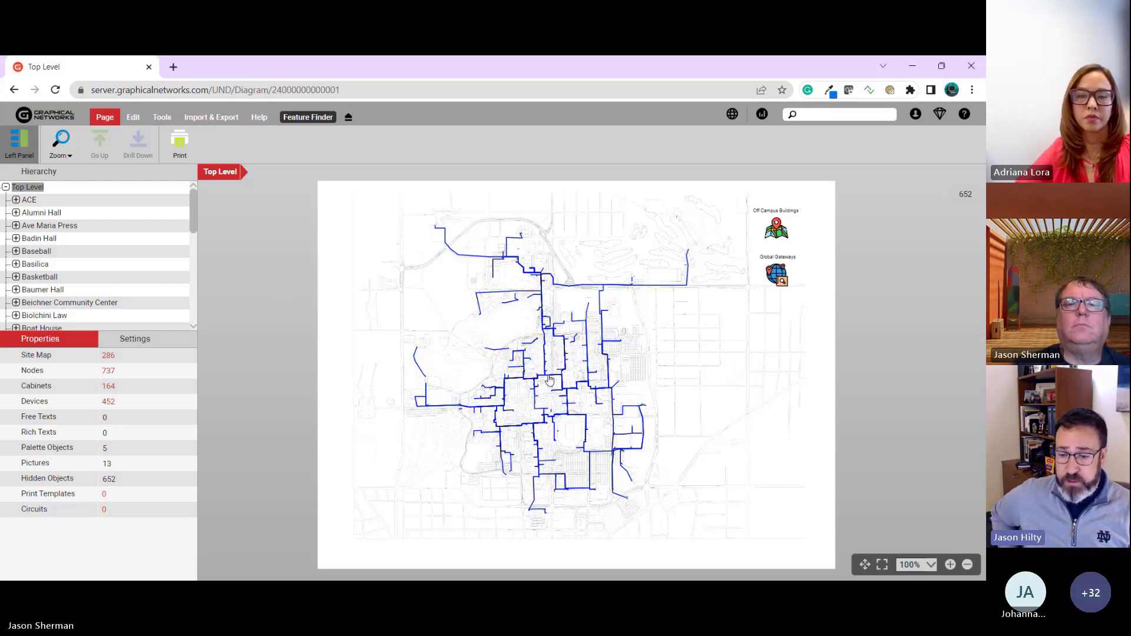
Select a fiber link on the campus map and zoom in to view its properties
click(550, 379)
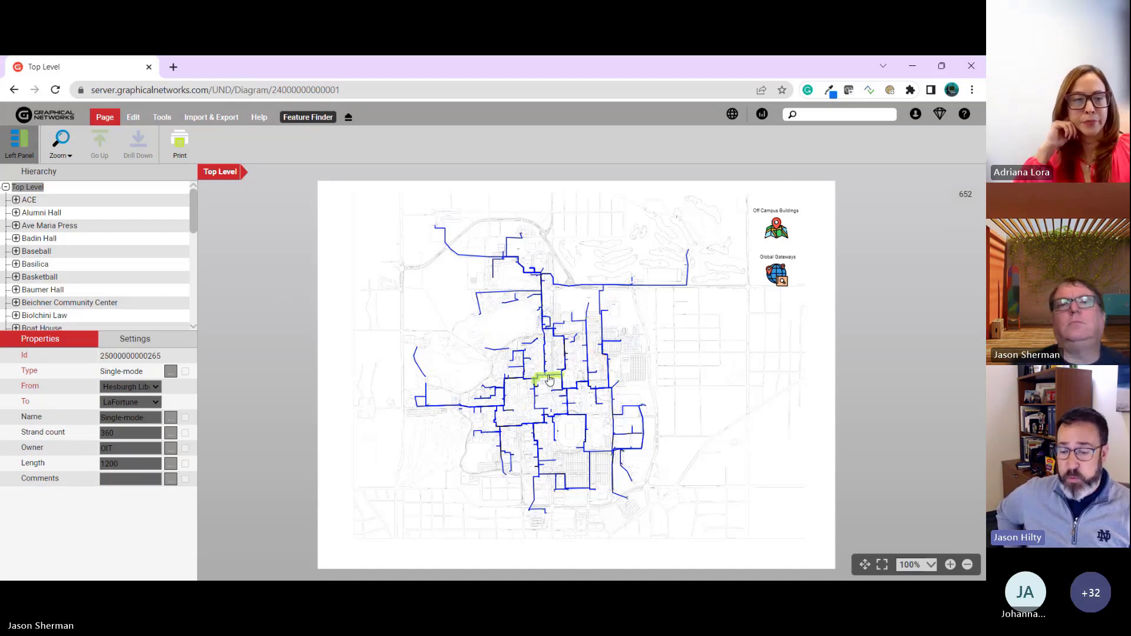
scroll(541, 358, up, 3)
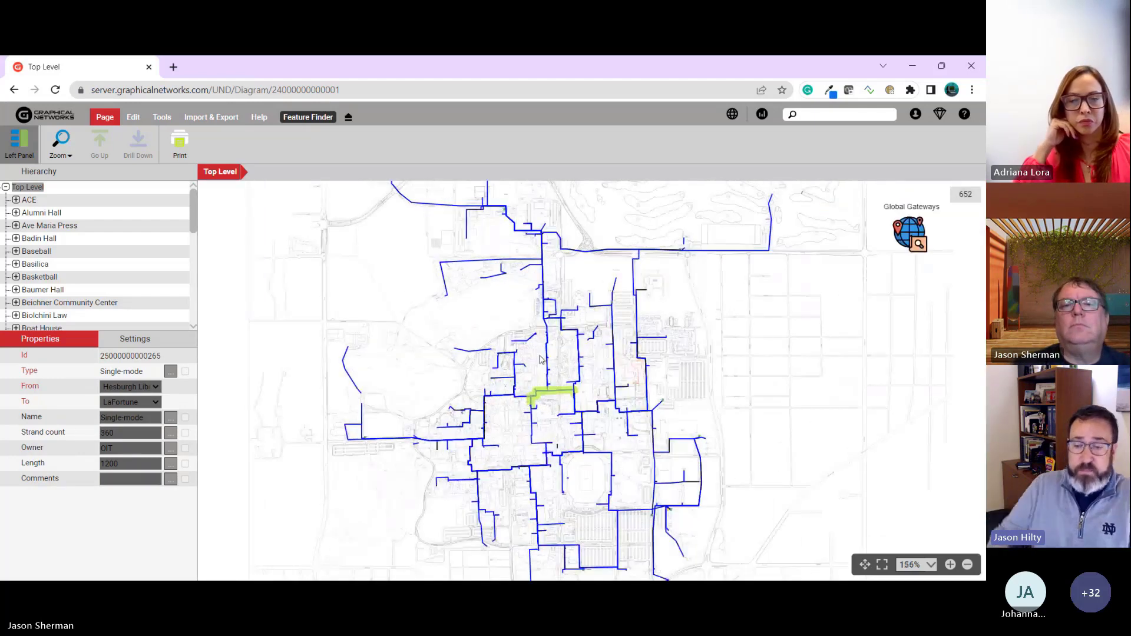
scroll(540, 360, up, 3)
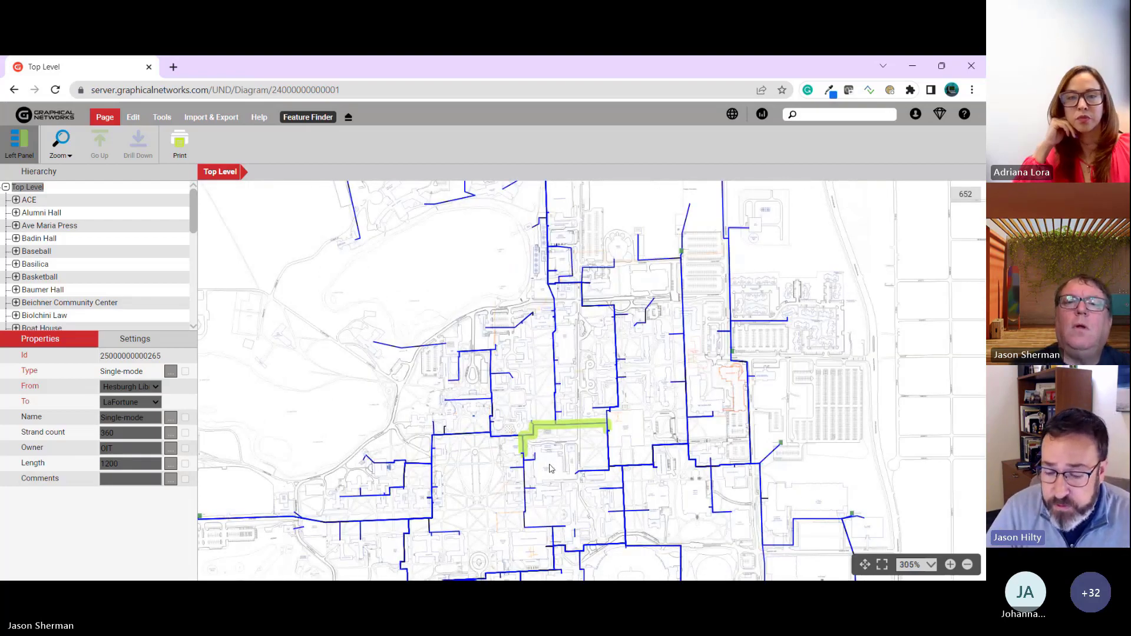
scroll(550, 468, up, 1)
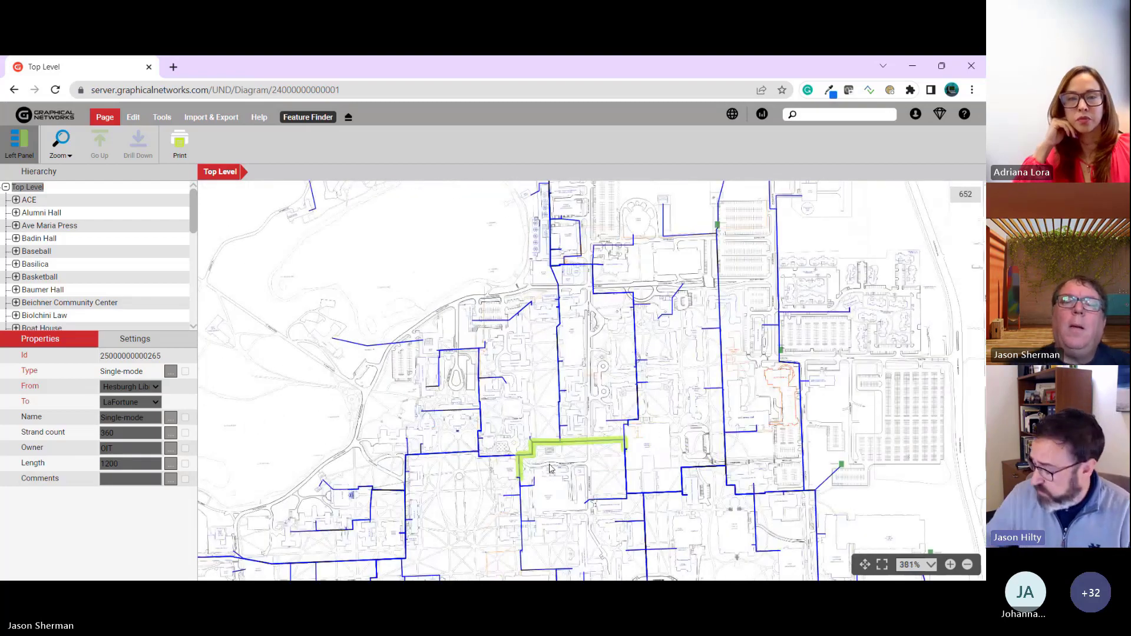
scroll(450, 311, up, 1)
click(445, 318)
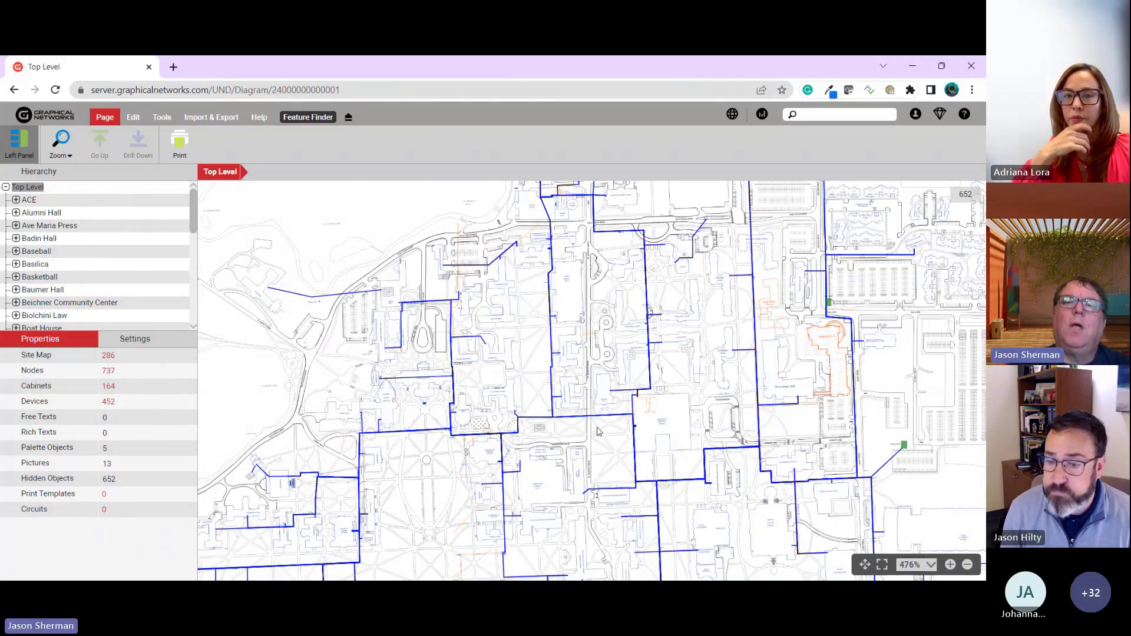
Reselect the Hesburgh Library to LaFortune run (360 strands, 1200 length) and enlarge the Properties pane
scroll(592, 425, up, 1)
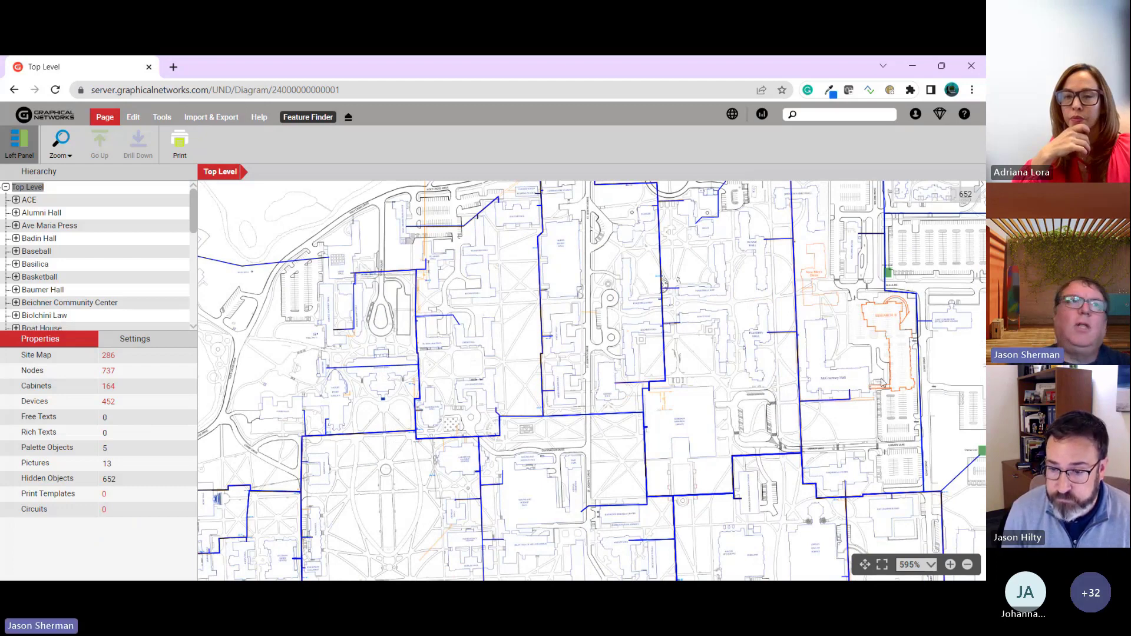
click(575, 420)
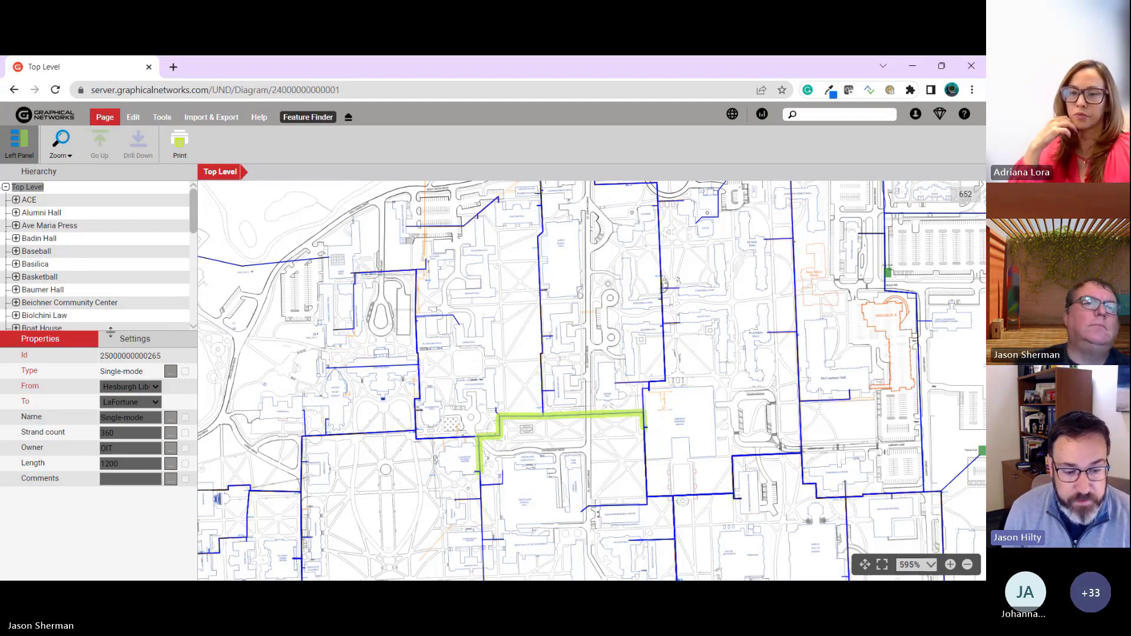
drag(110, 332, 105, 406)
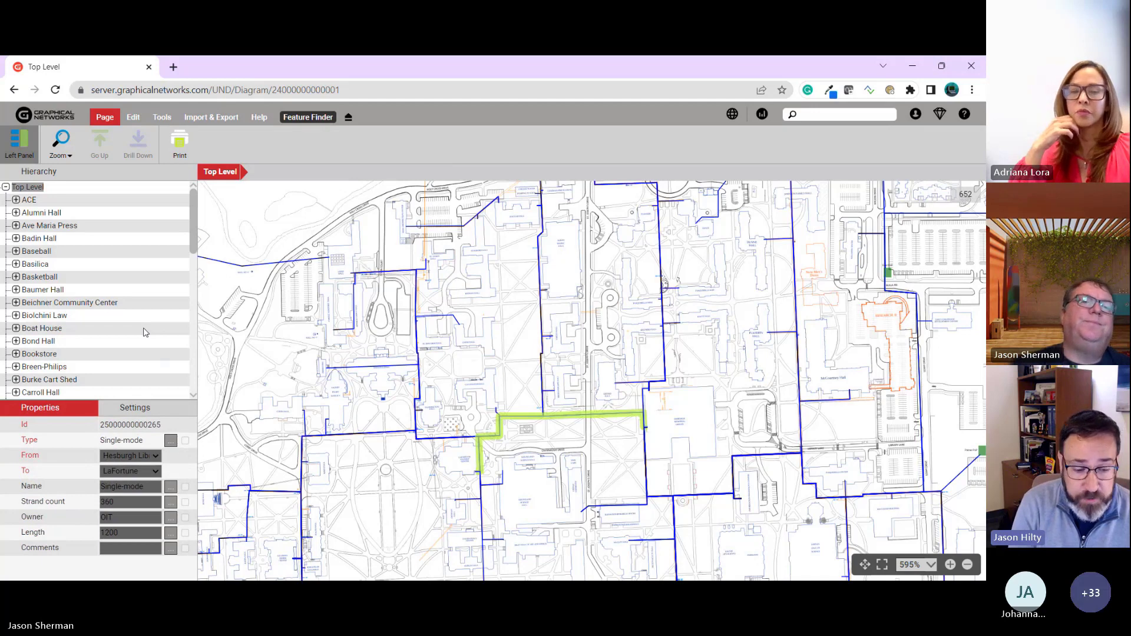
drag(122, 399, 111, 371)
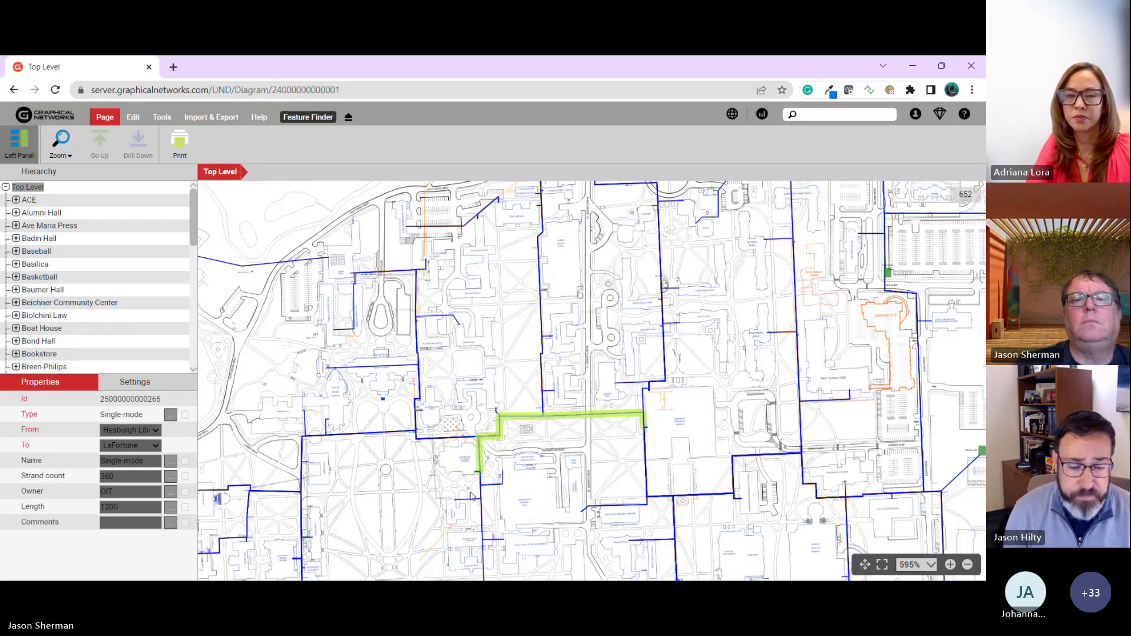
Select the Hesburgh Library to Guglielmino single-mode run, showing 168 strands and length 2500
scroll(470, 492, up, 4)
scroll(472, 489, up, 1)
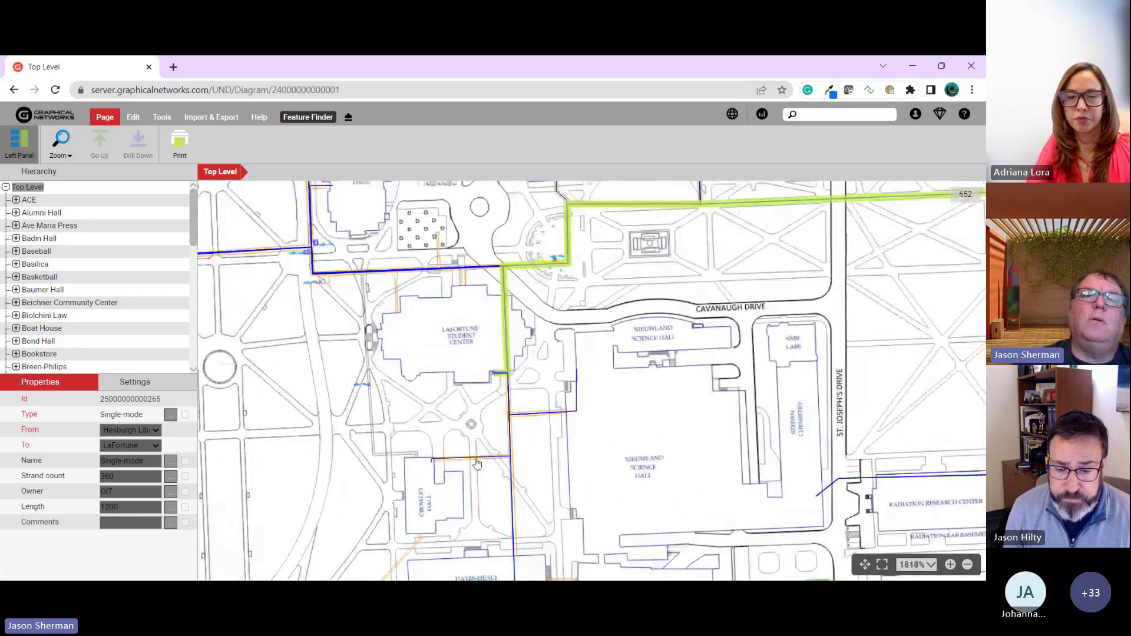
scroll(477, 464, down, 3)
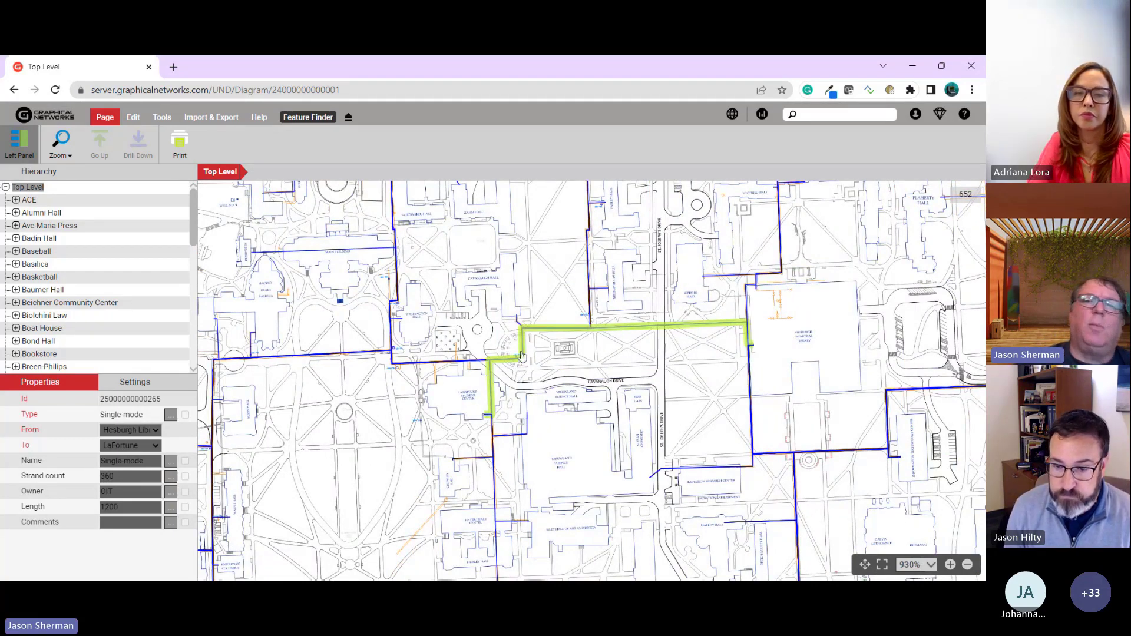
scroll(522, 355, down, 1)
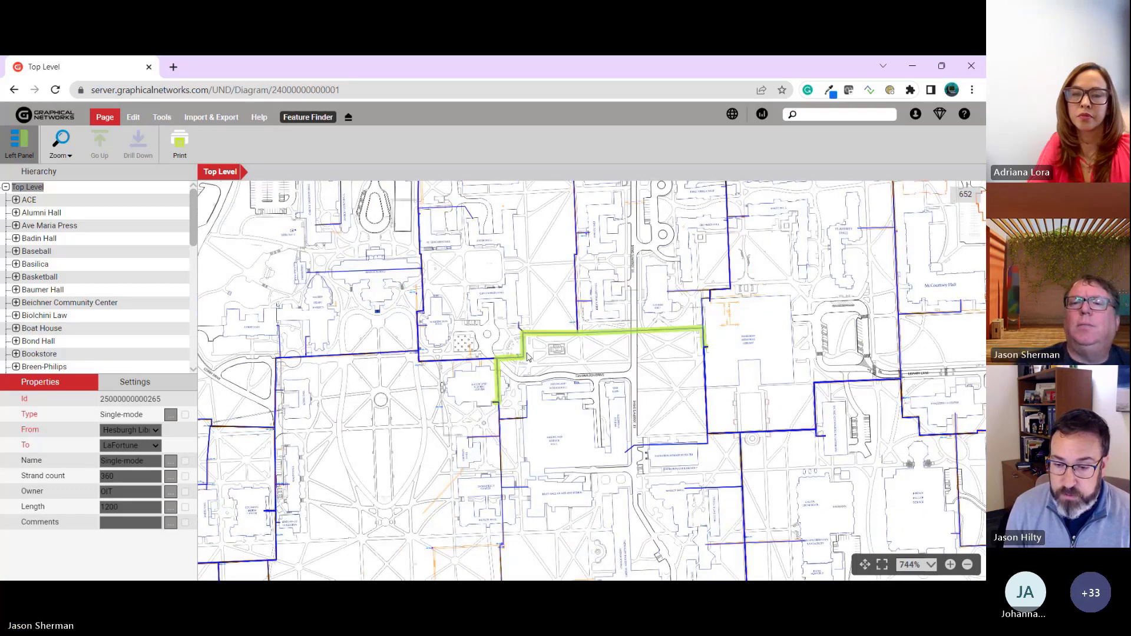
click(718, 432)
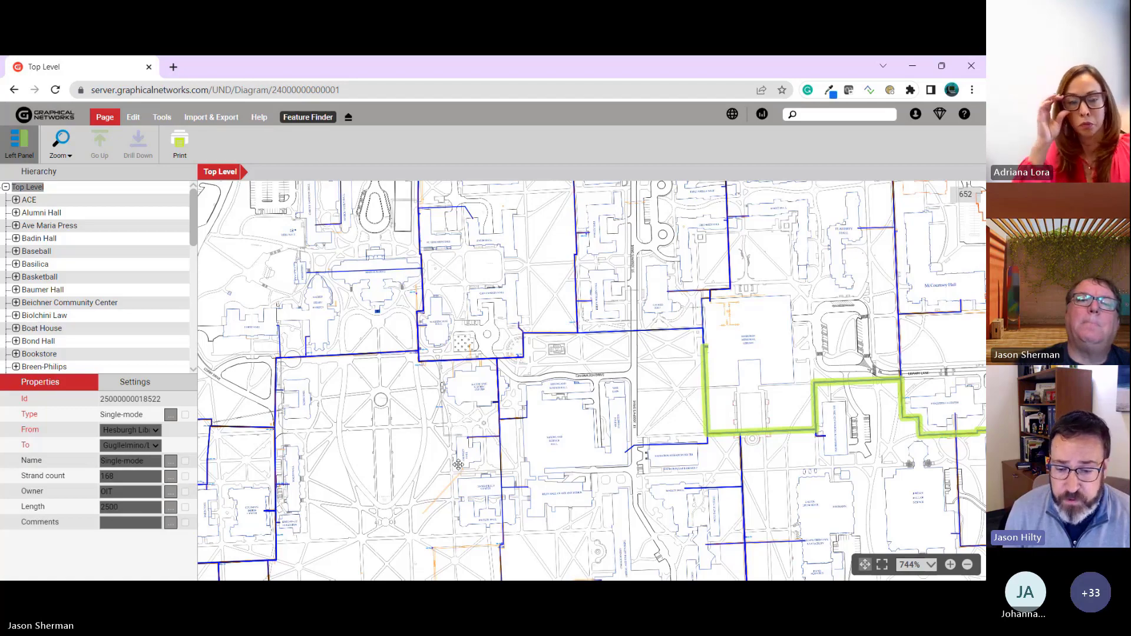
scroll(477, 478, up, 1)
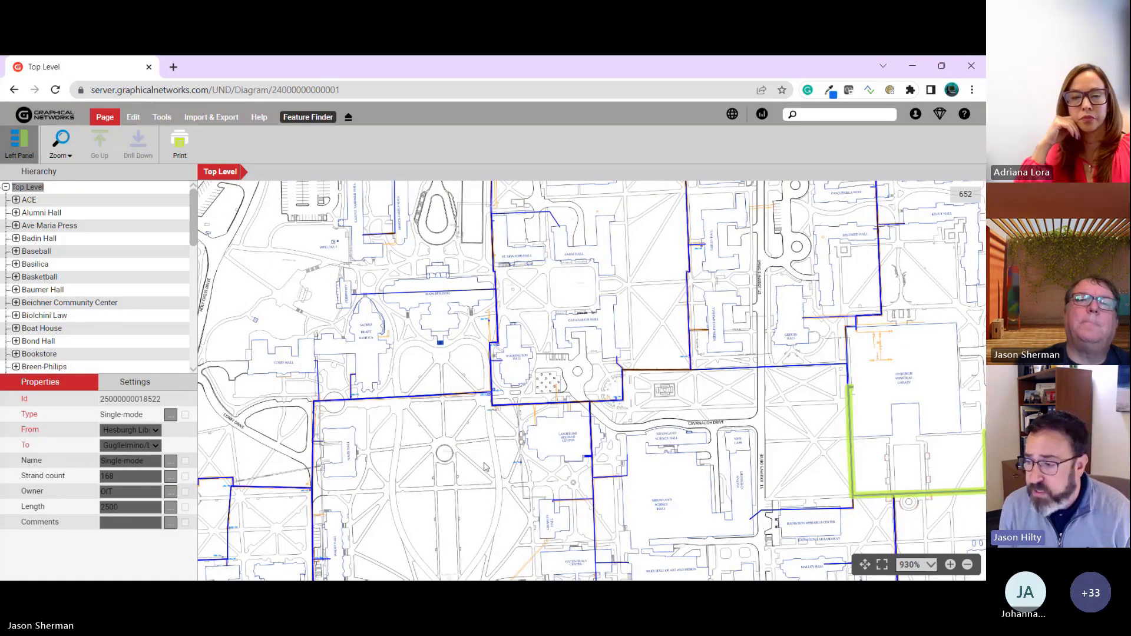
Check the Basilica and Corby, then show Remick Hall's properties (type Building - Clear)
click(370, 362)
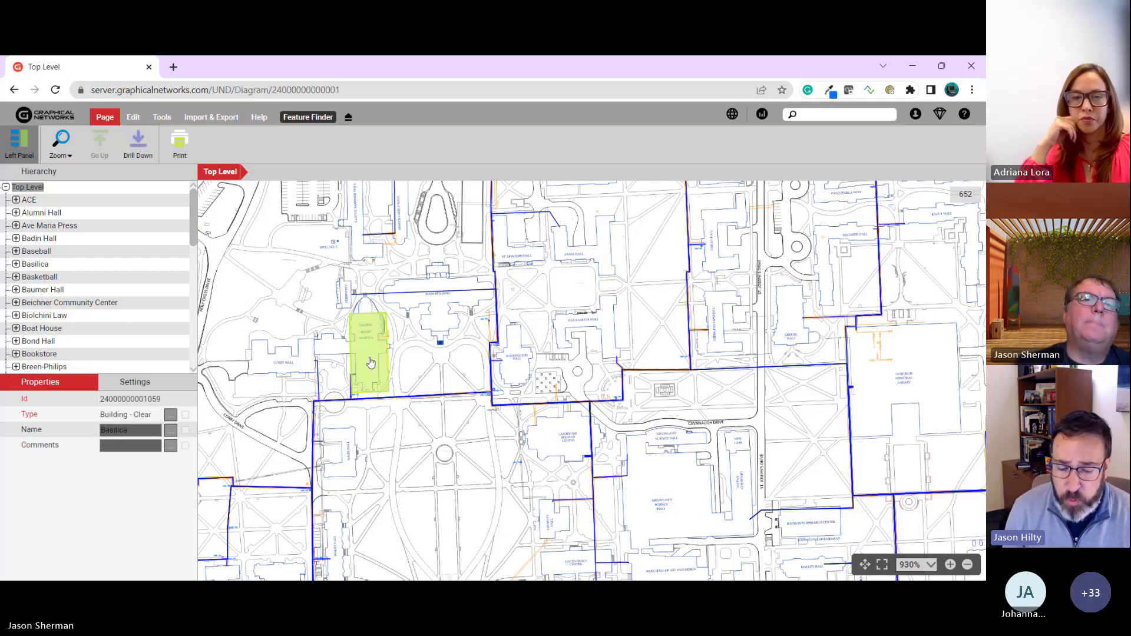
click(471, 448)
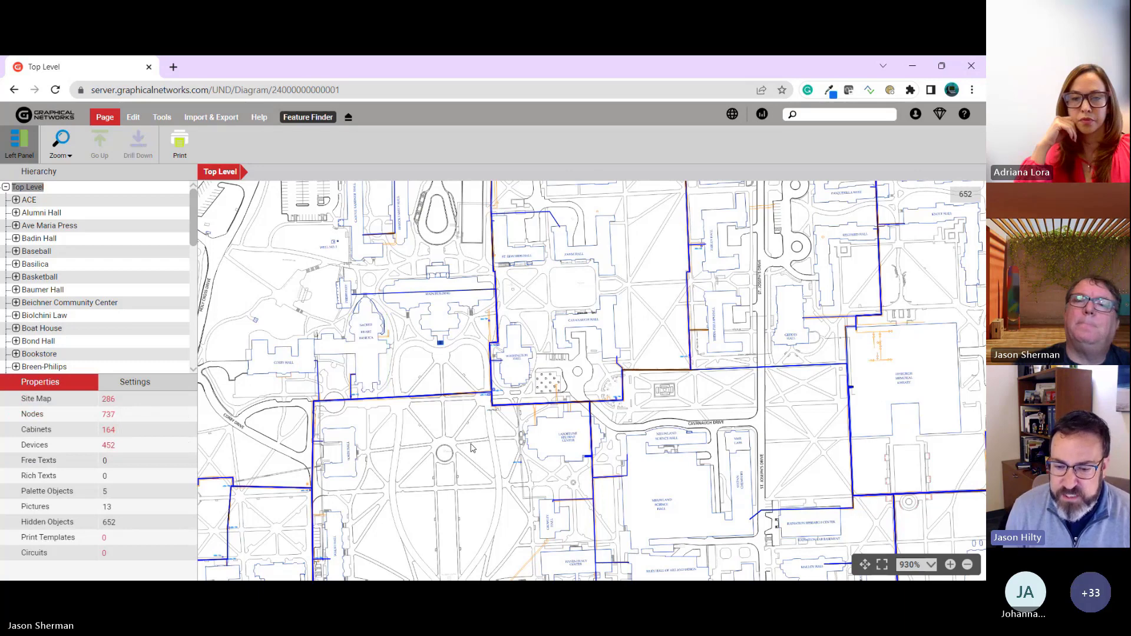
scroll(471, 448, down, 1)
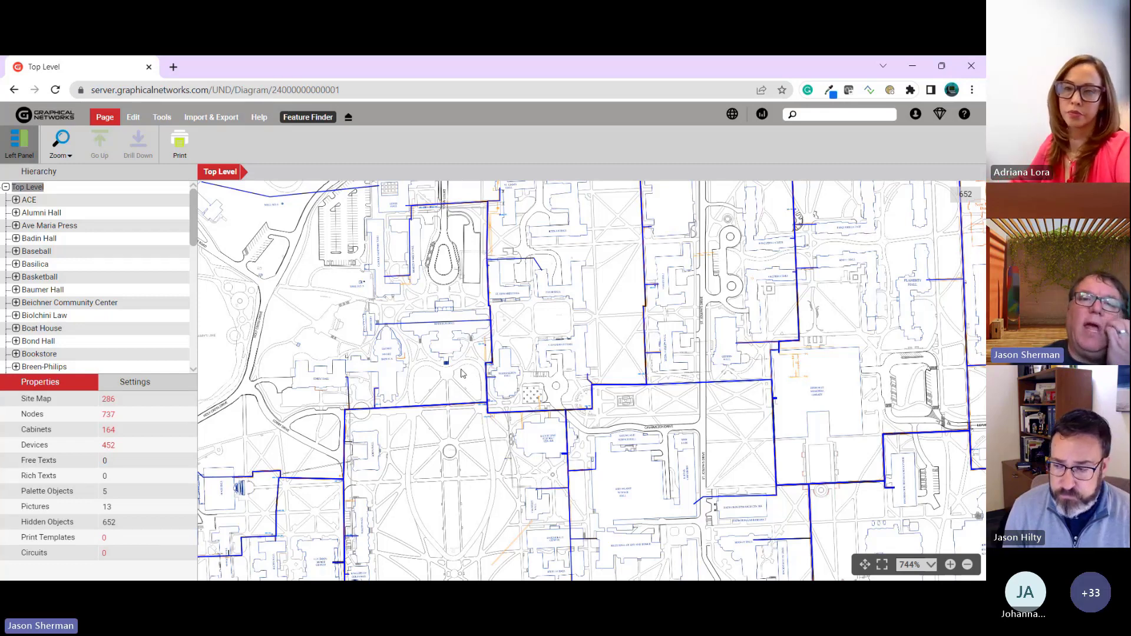
click(391, 388)
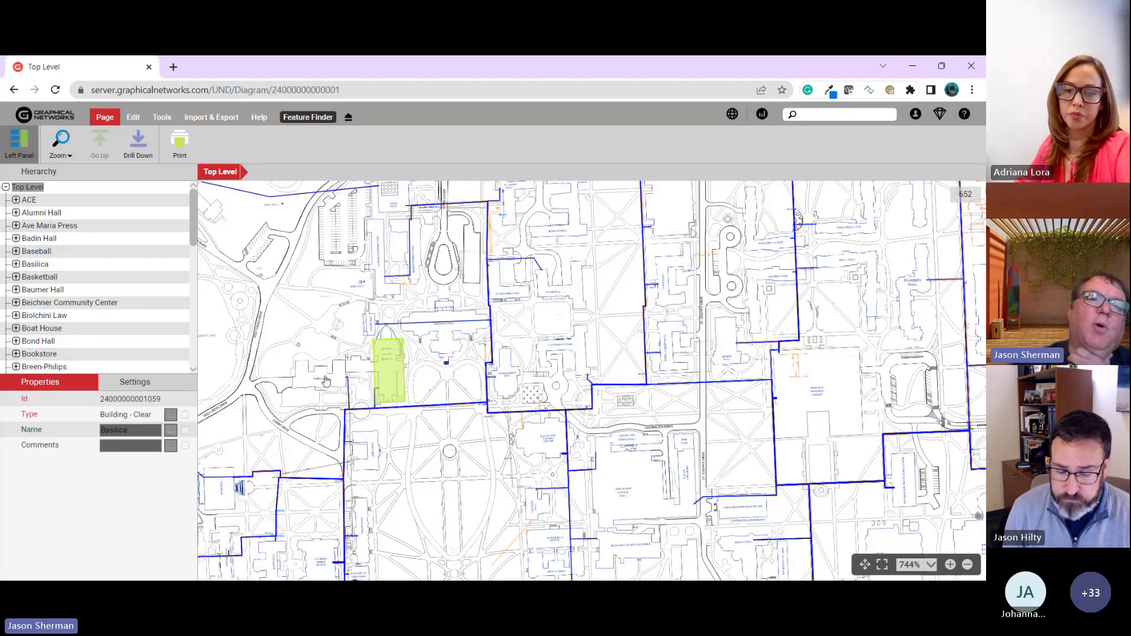
click(296, 384)
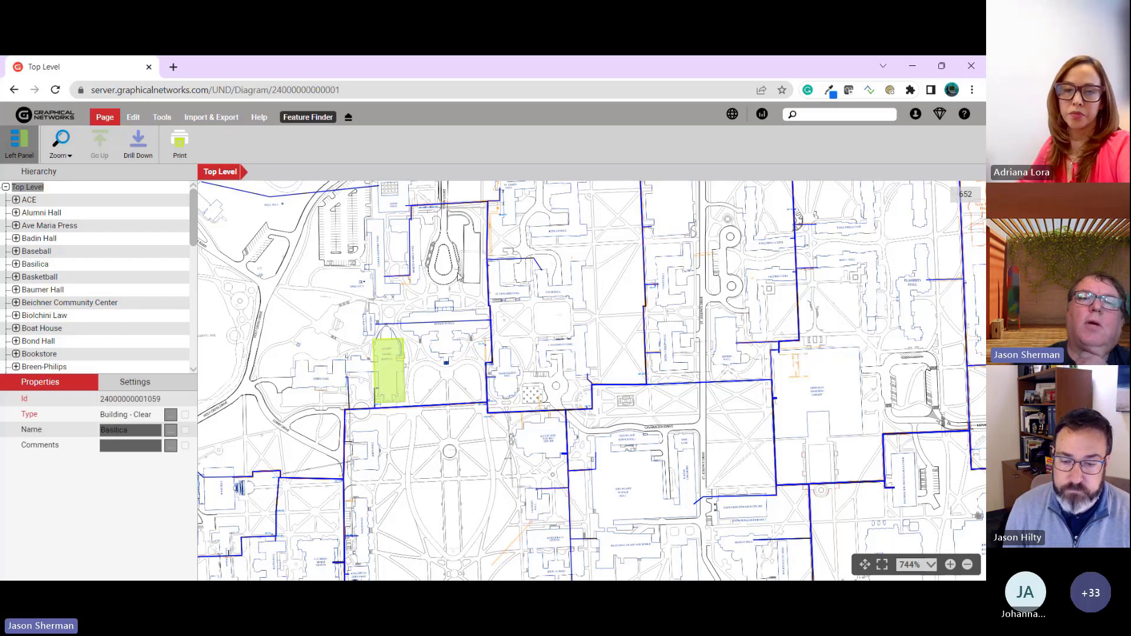
click(393, 266)
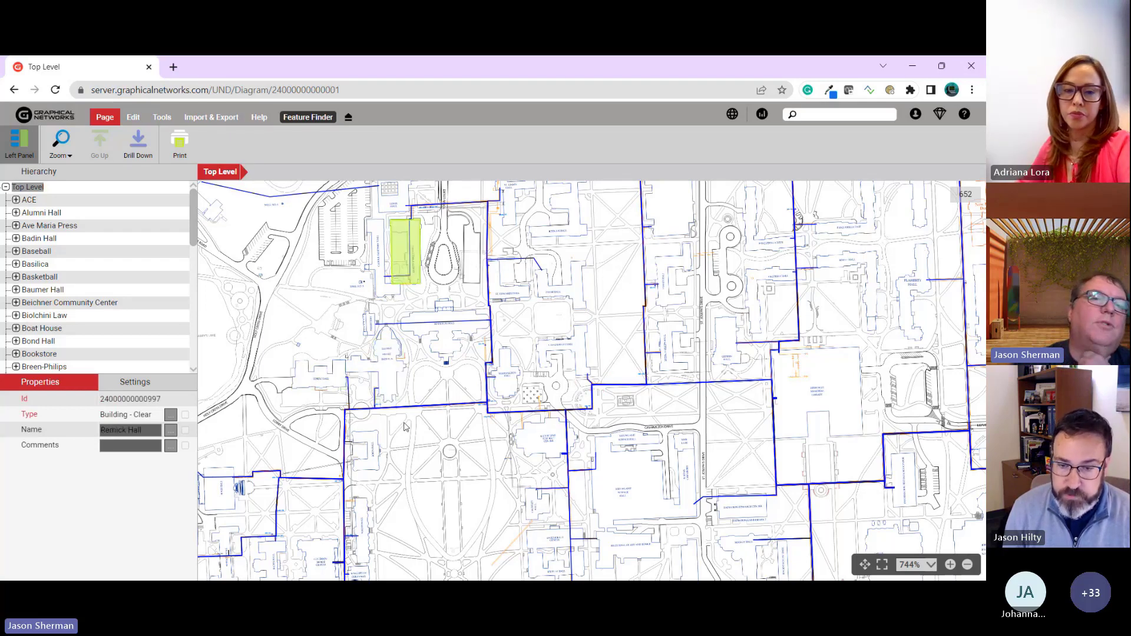
scroll(149, 310, down, 1)
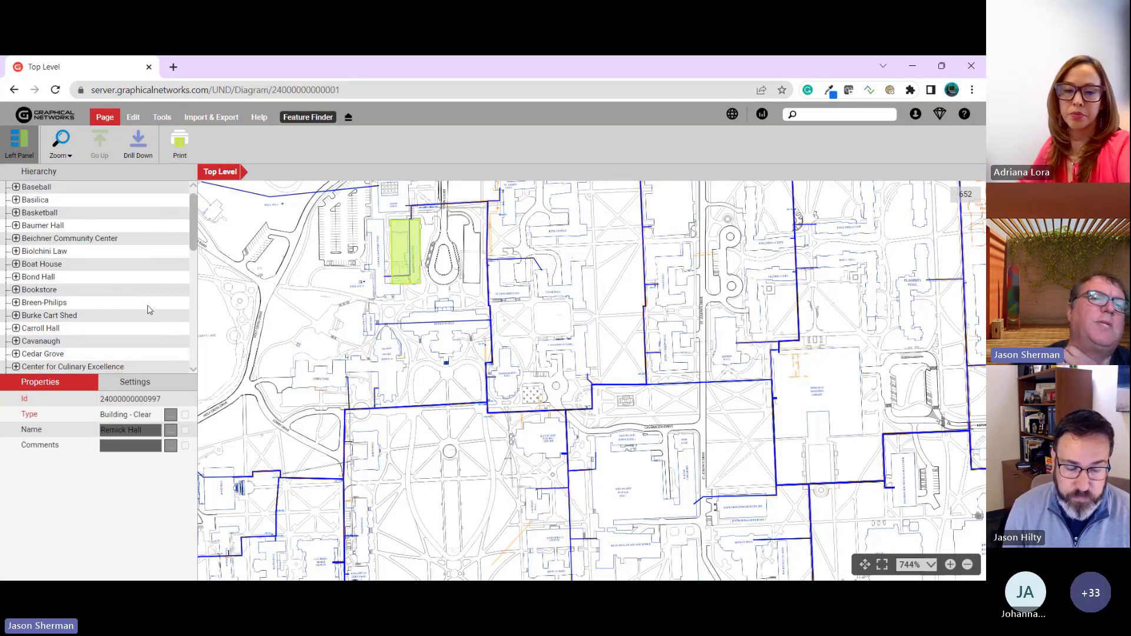
scroll(151, 287, down, 1)
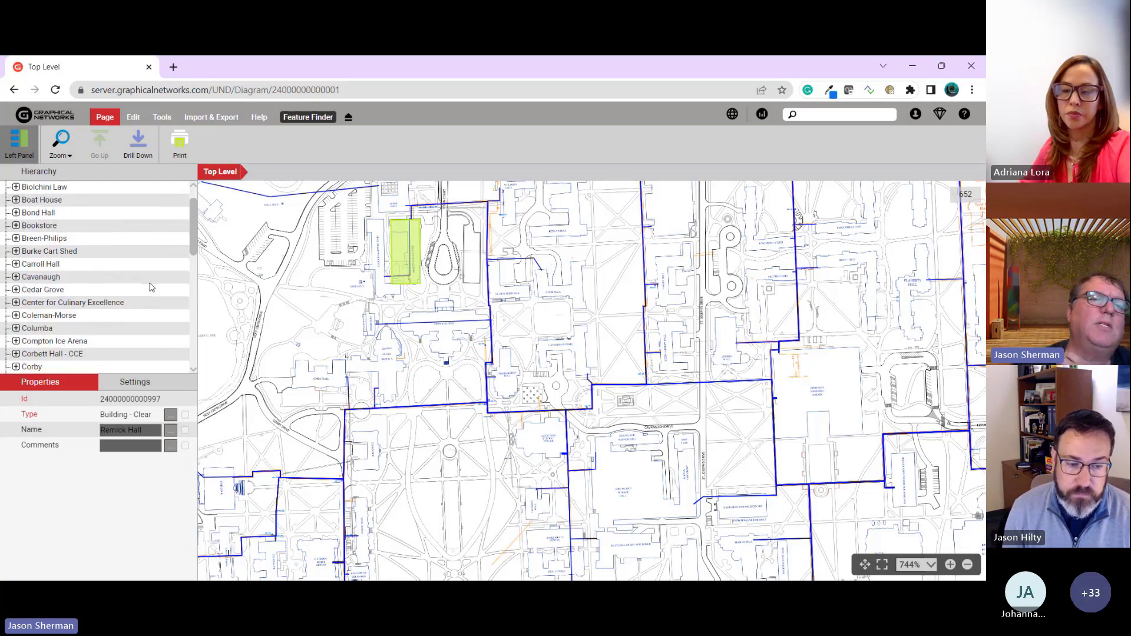
scroll(151, 287, down, 1)
scroll(151, 287, down, 1)
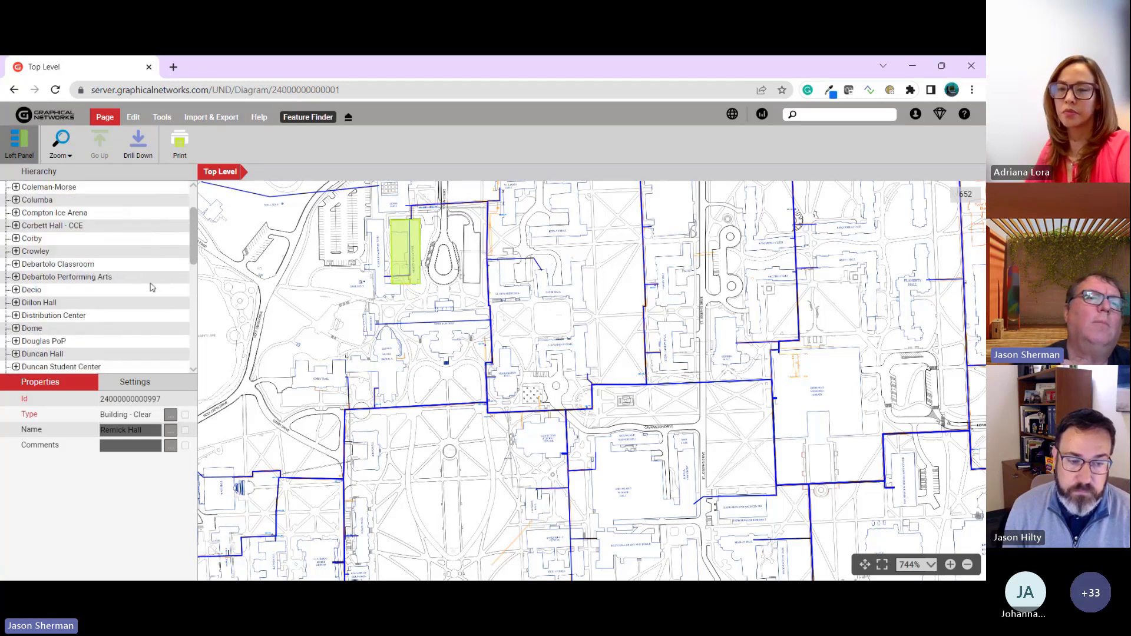
drag(193, 238, 189, 216)
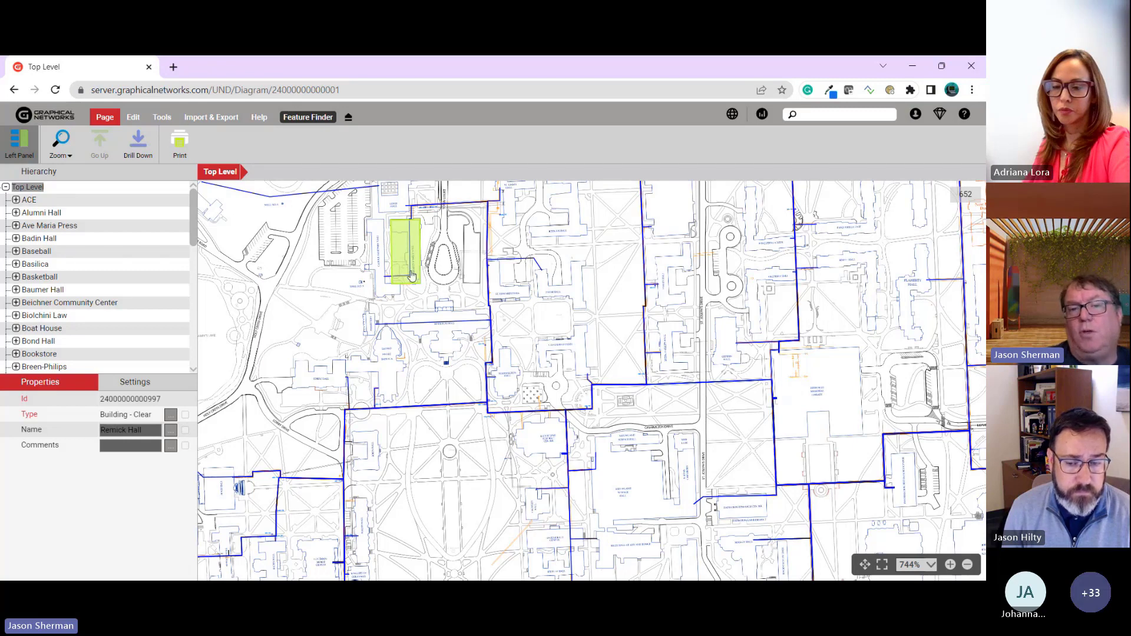
scroll(131, 319, down, 1)
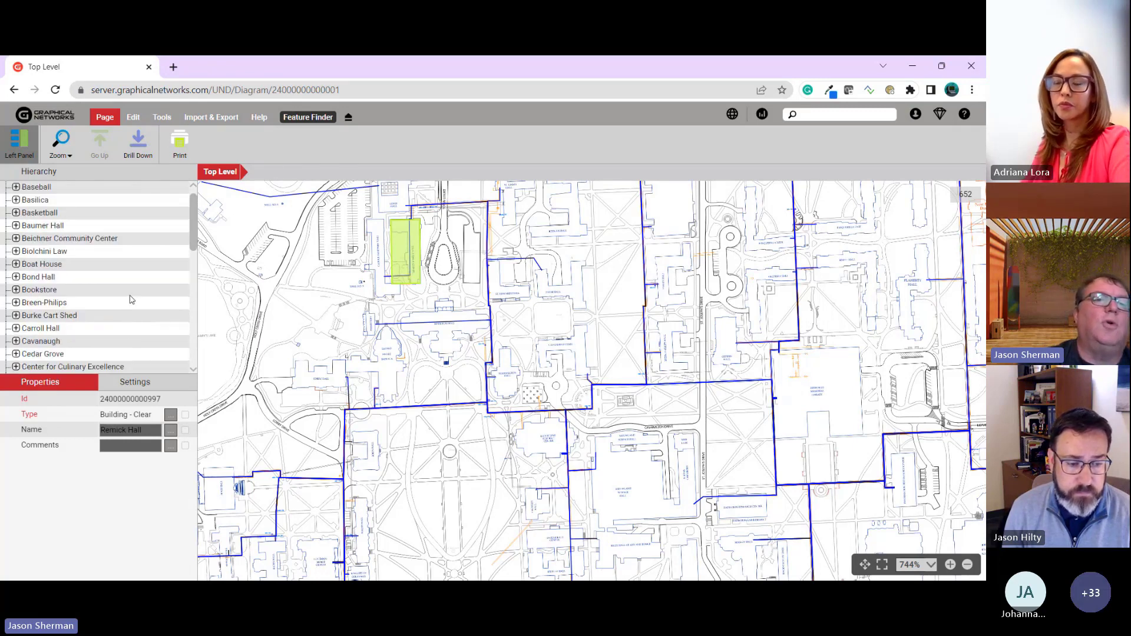
scroll(134, 298, down, 1)
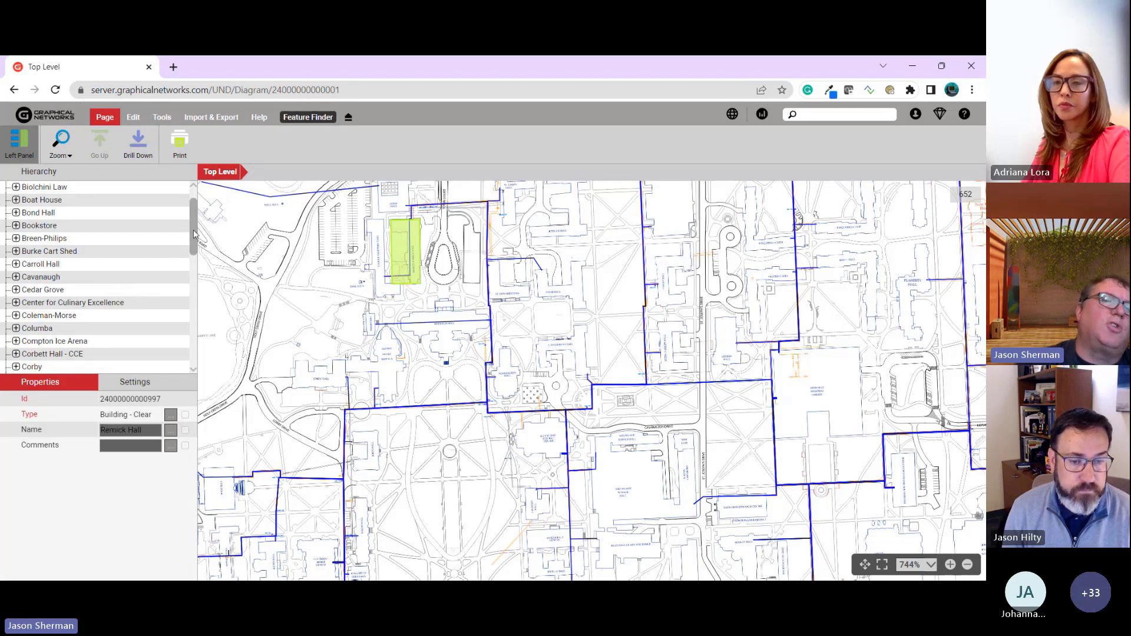
mouse_move(194, 234)
mouse_down()
mouse_move(195, 271)
mouse_move(198, 241)
mouse_up()
scroll(153, 254, up, 2)
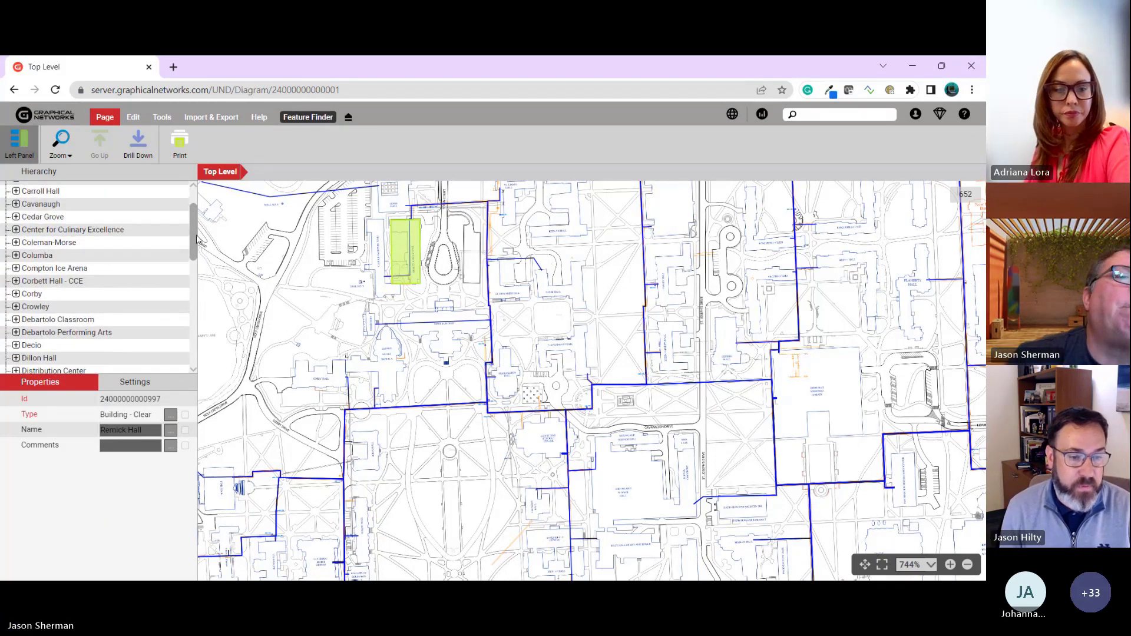
double_click(47, 243)
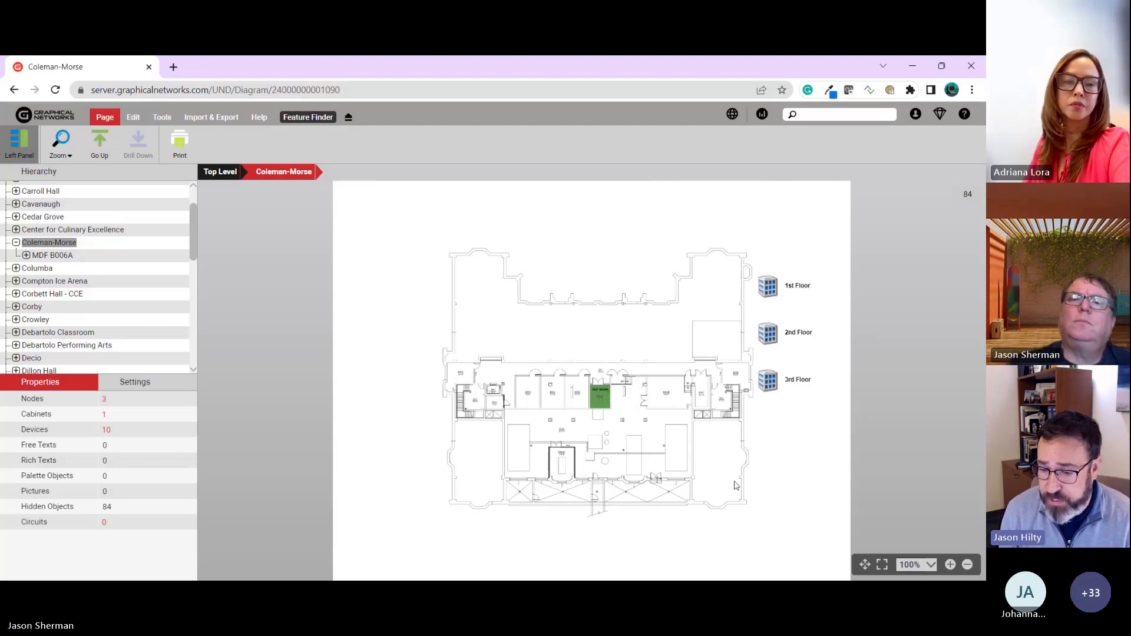
scroll(613, 436, up, 1)
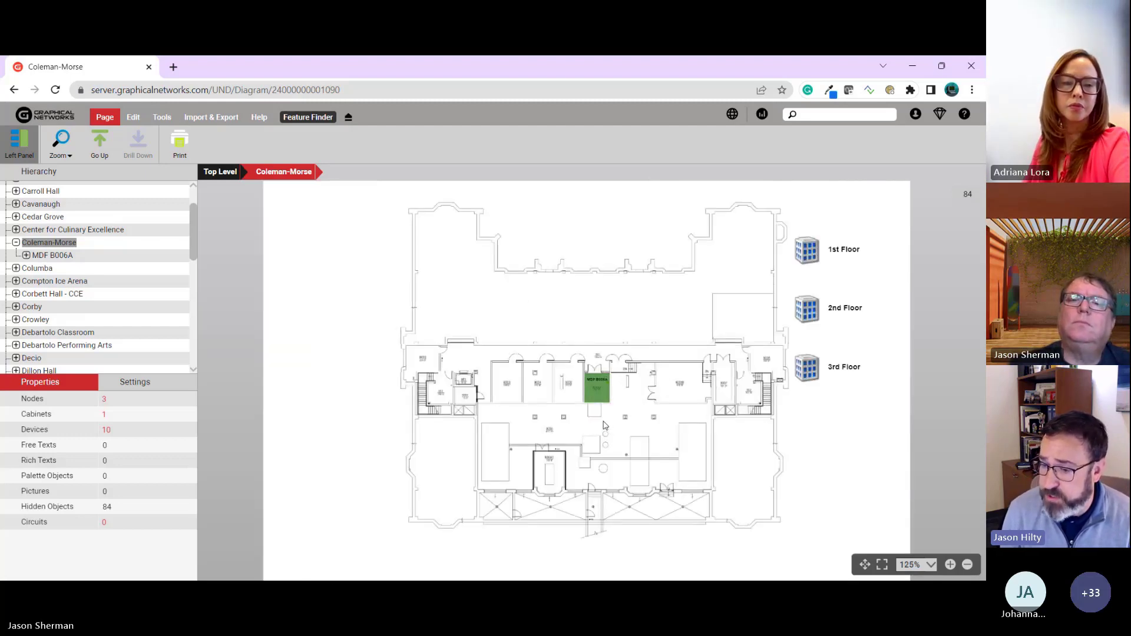
scroll(596, 446, up, 3)
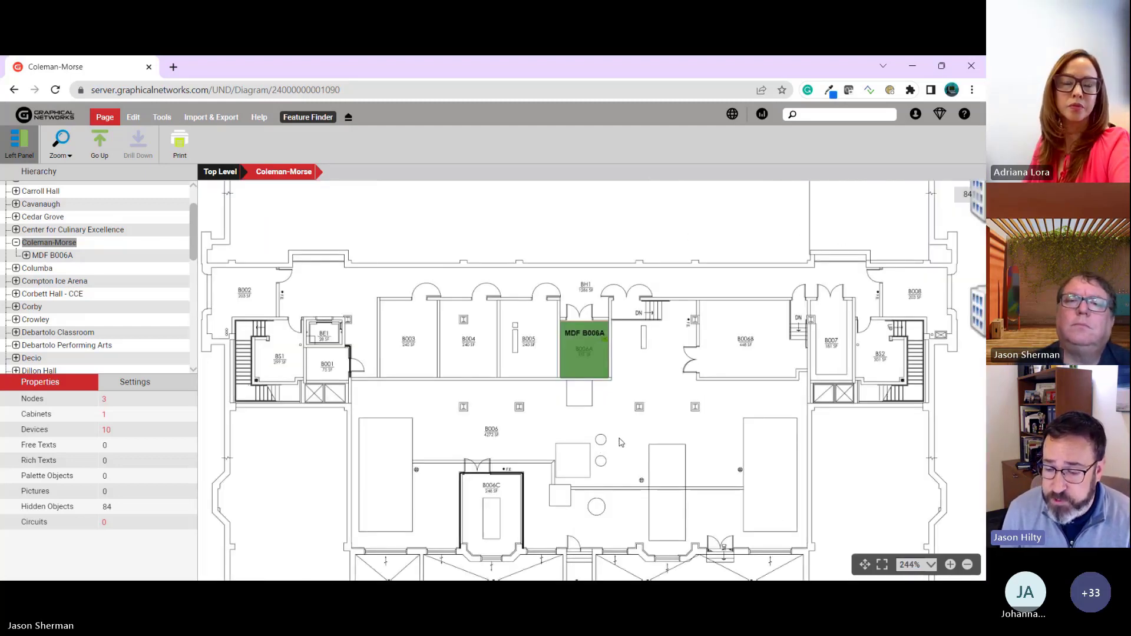
scroll(621, 441, up, 1)
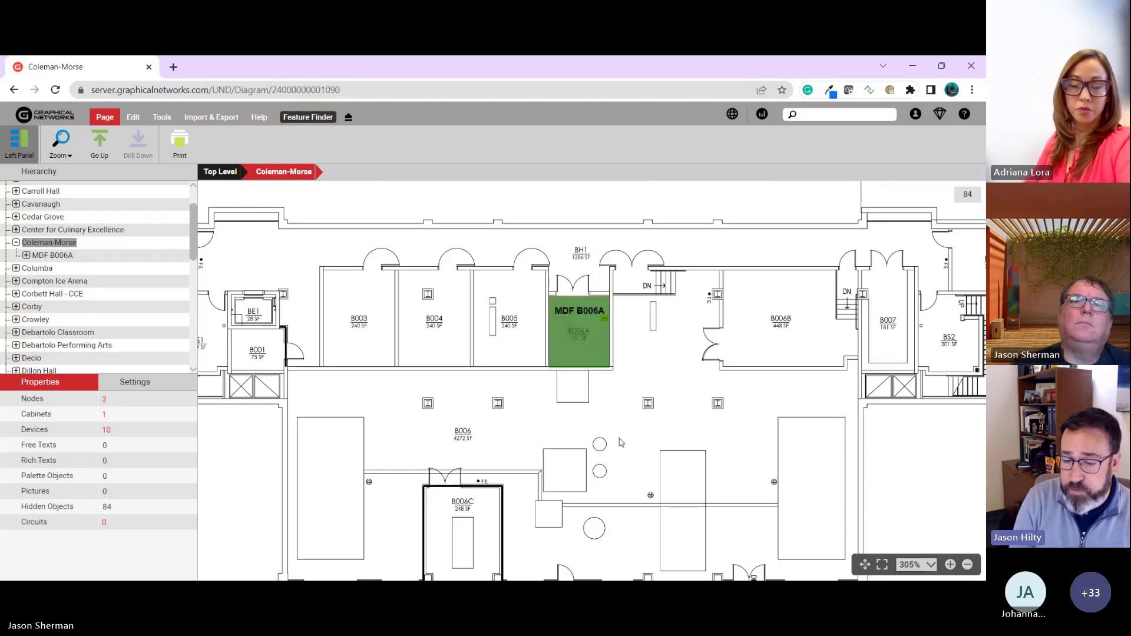
click(580, 362)
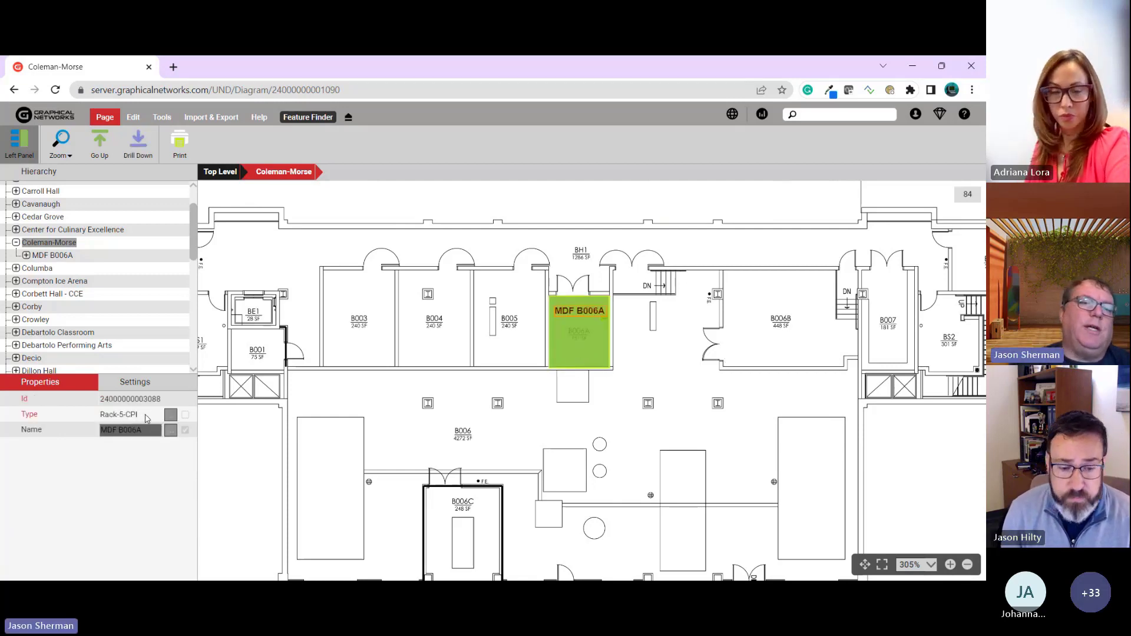
Open the MDF B006A rack elevation and inspect the top panels in racks 2 and 3, including Leviton DP04U
double_click(582, 360)
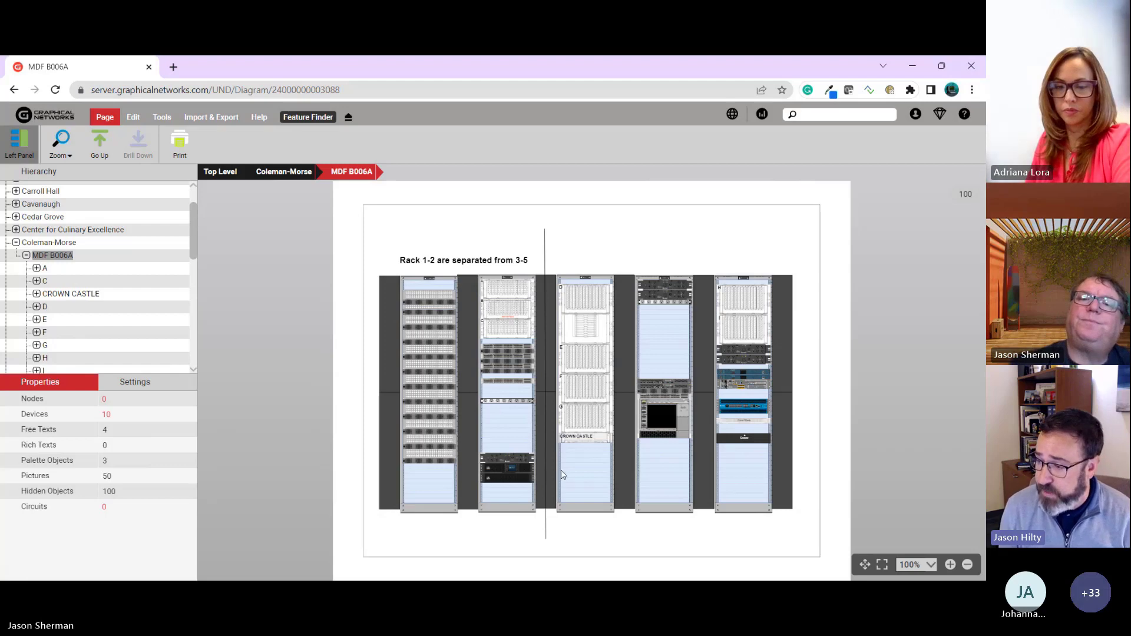
click(575, 296)
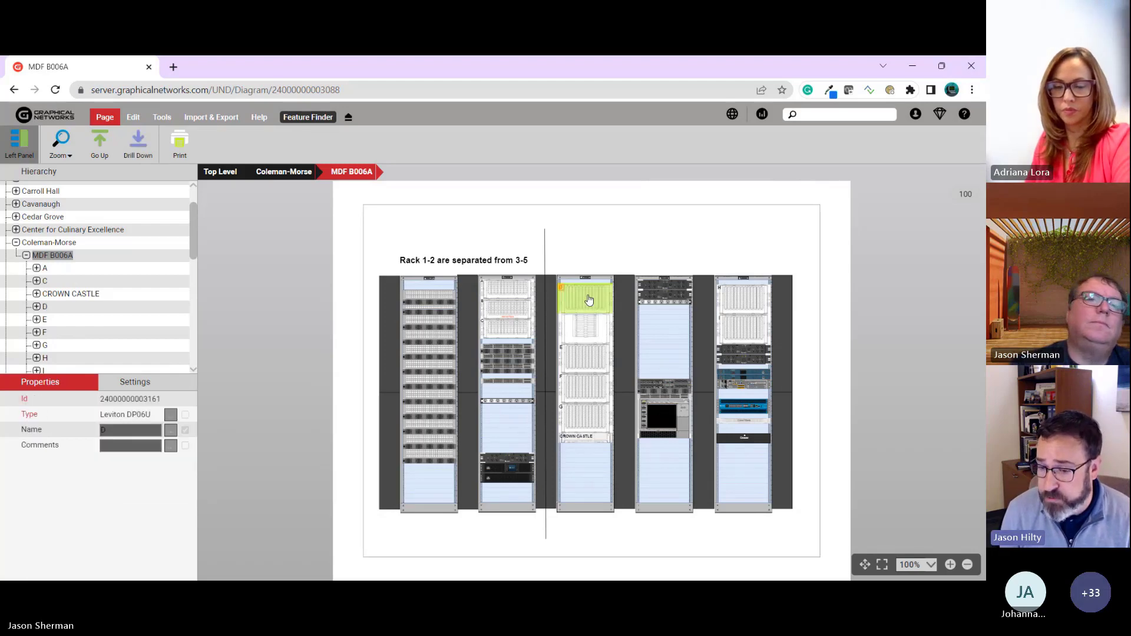
click(518, 299)
click(518, 312)
click(518, 292)
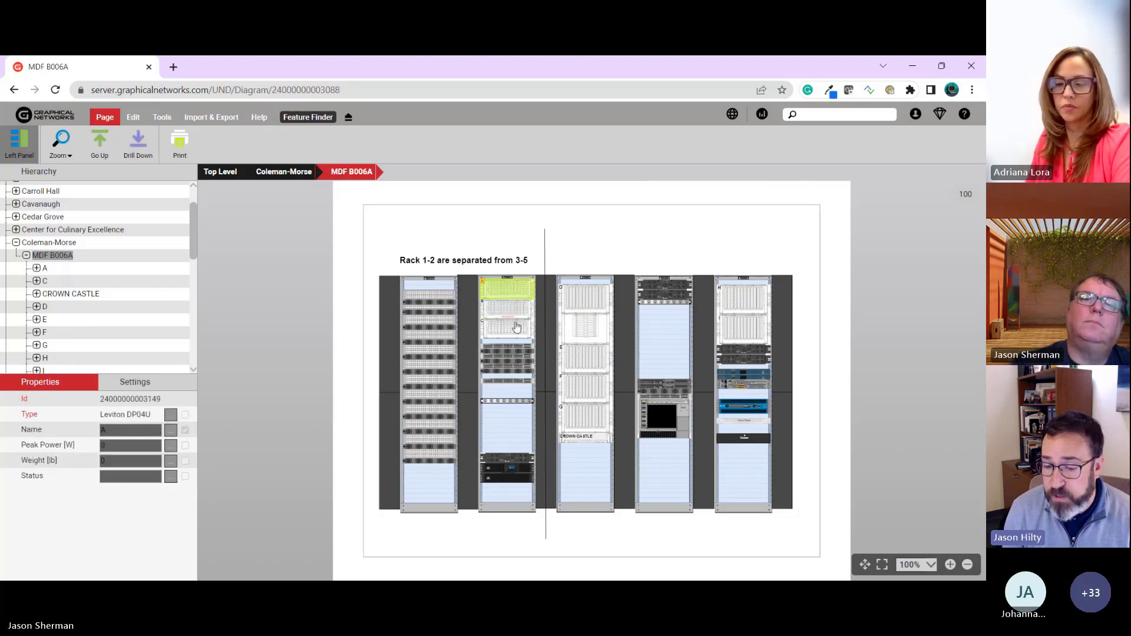
click(517, 290)
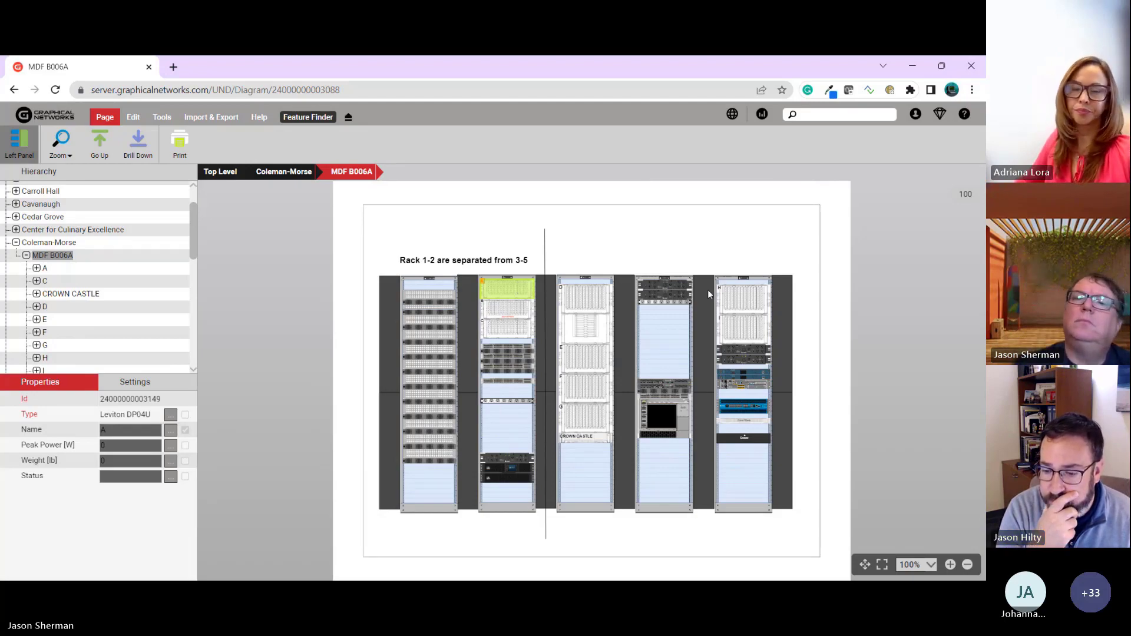
scroll(708, 288, up, 5)
Open panel H's 144 ports and show port 12: SC connector, SM core, Active, Redundancy
double_click(791, 324)
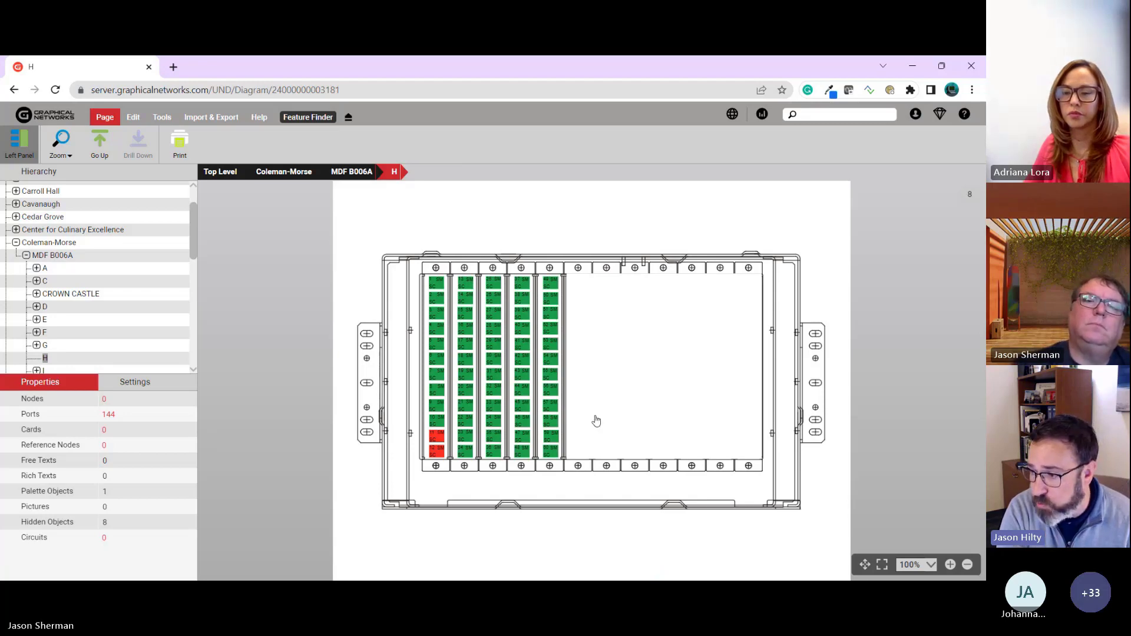
scroll(438, 464, up, 5)
click(452, 451)
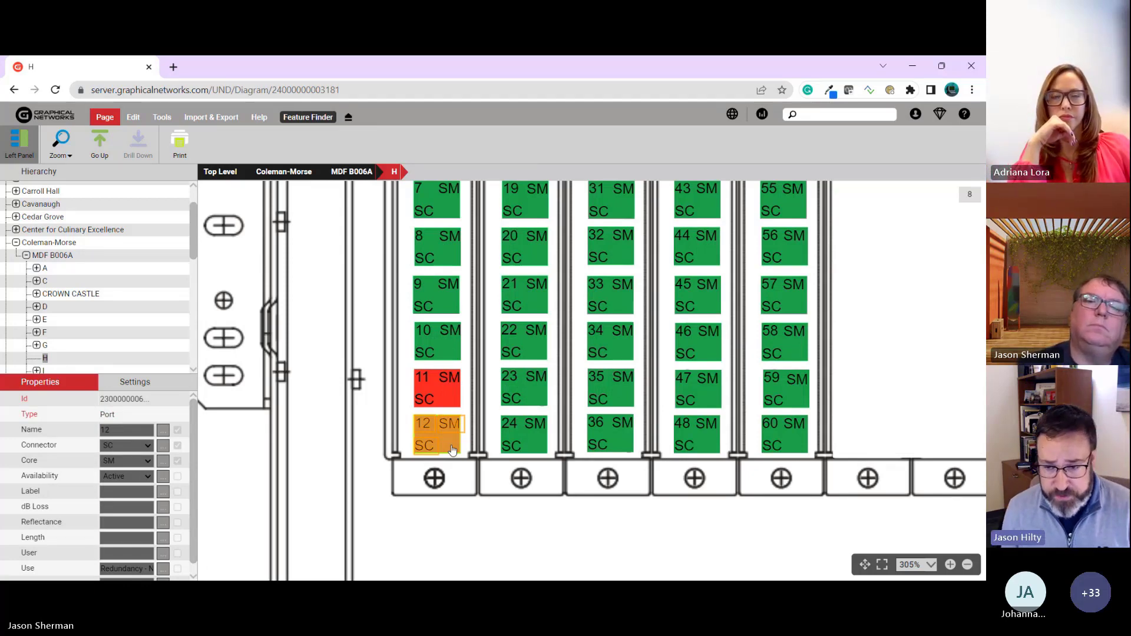
View the properties of red ports 11 and 12 on panel H
drag(452, 451, 448, 401)
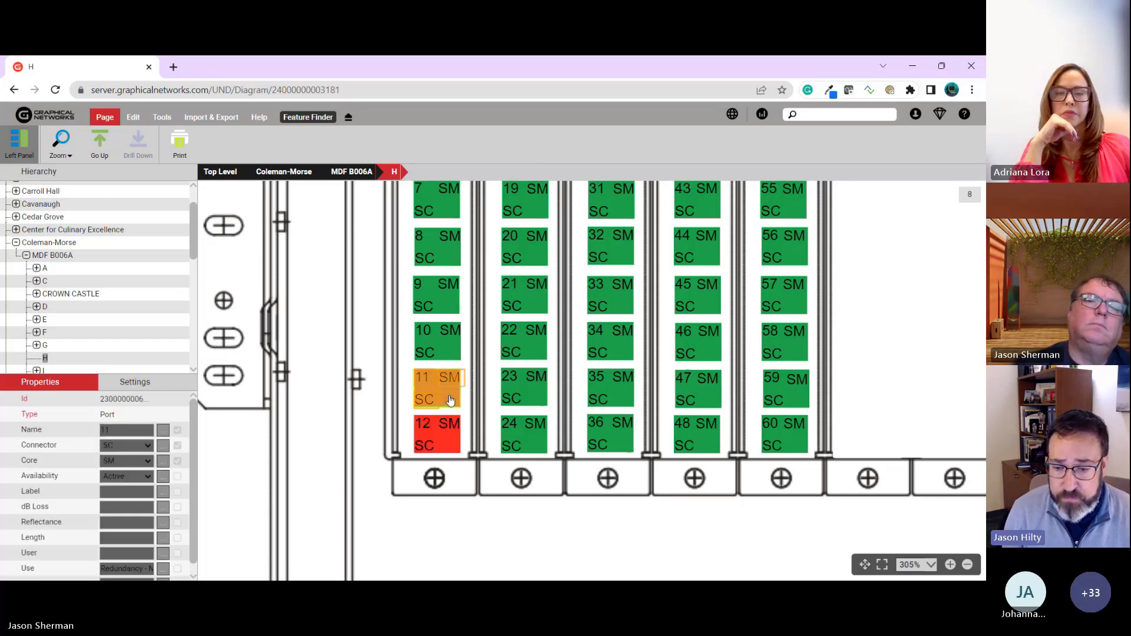
click(448, 447)
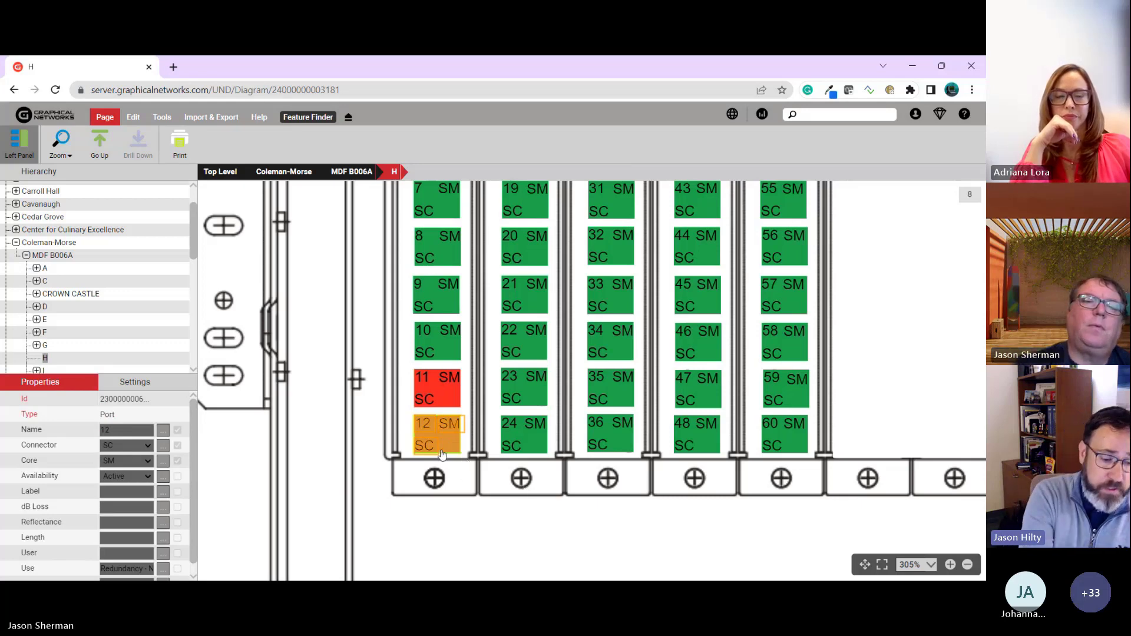
scroll(116, 493, down, 1)
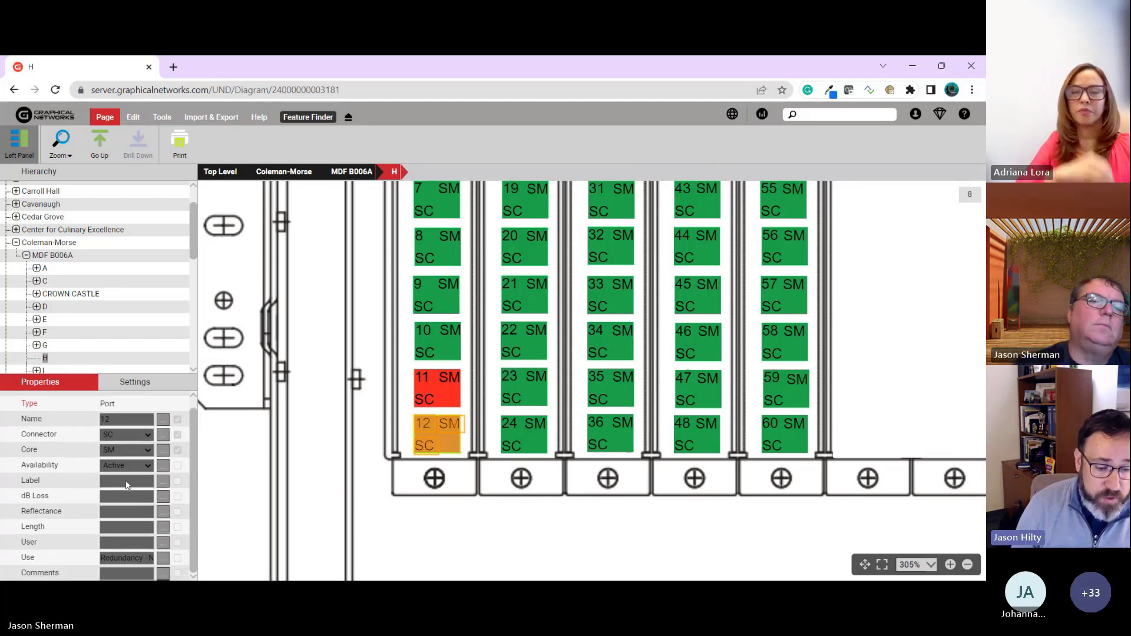
click(452, 405)
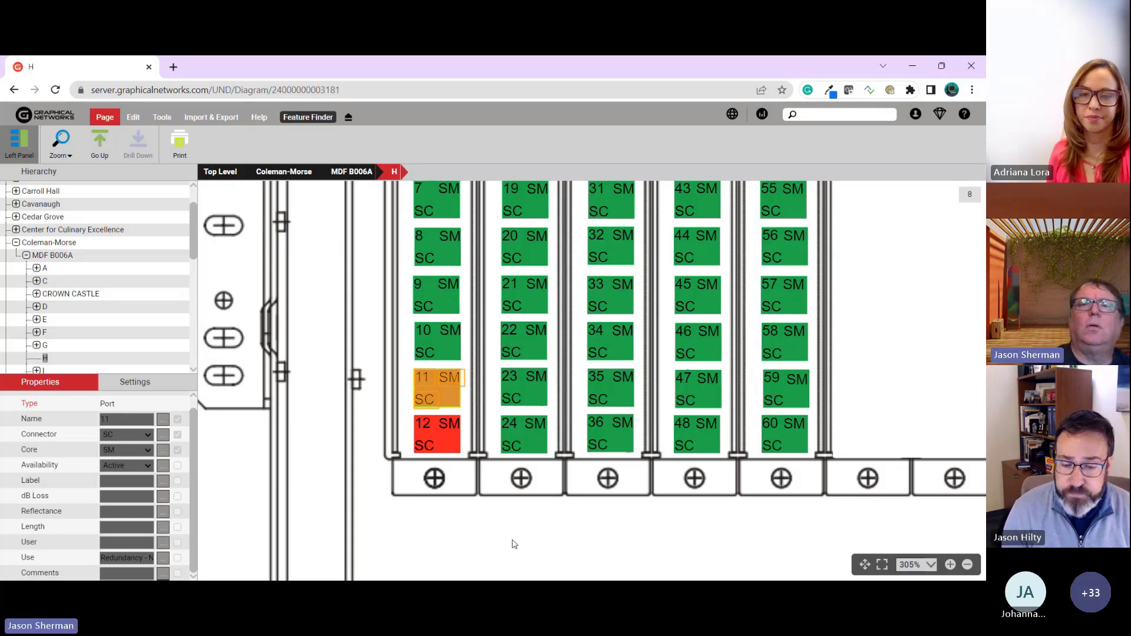
Reselect port 11 and then port 12 to compare their Redundancy use
scroll(514, 544, up, 1)
click(464, 405)
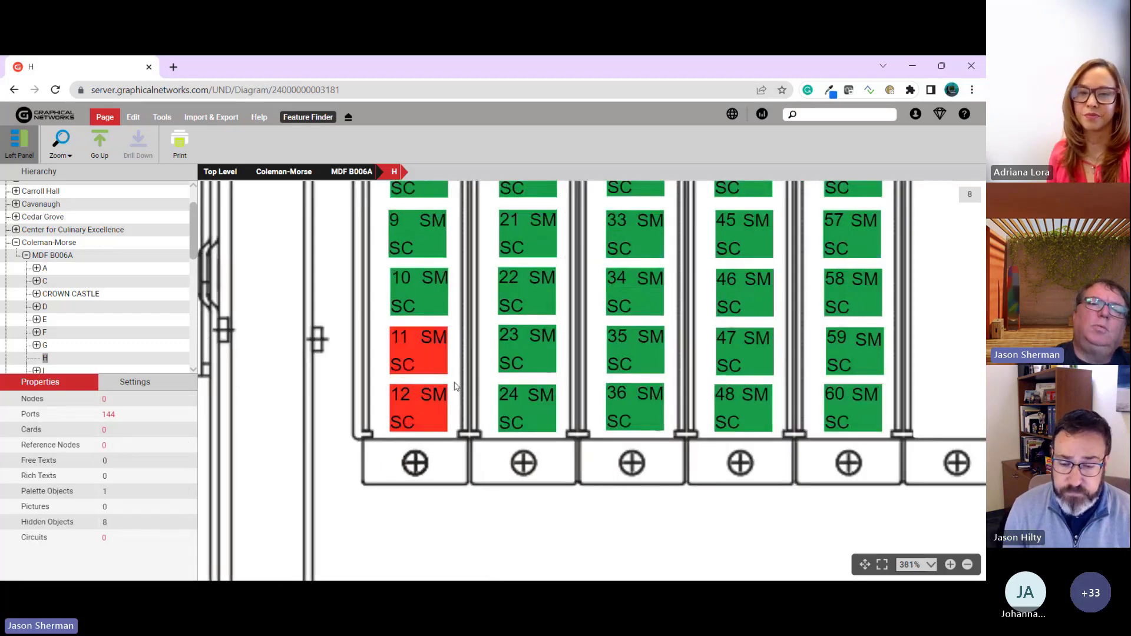
click(435, 370)
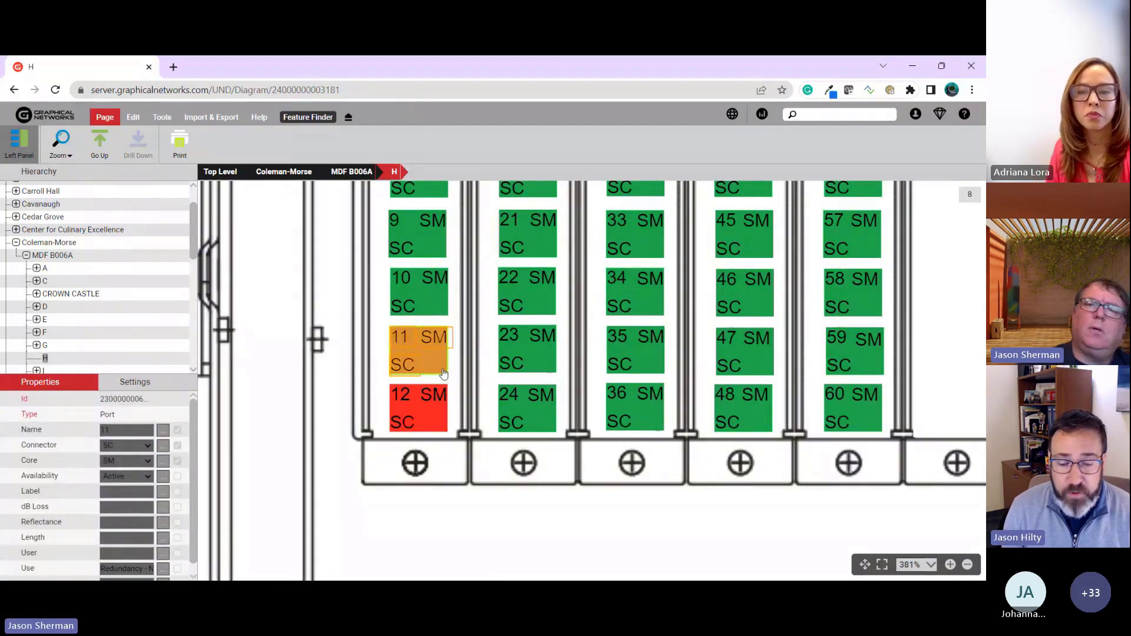
scroll(442, 374, down, 1)
click(441, 417)
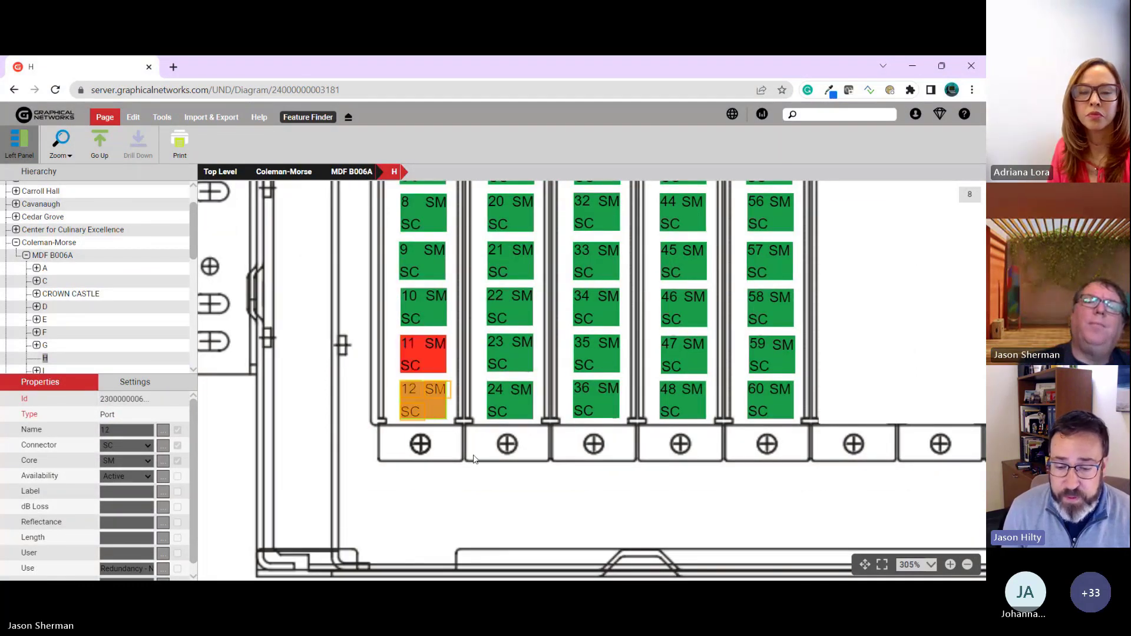
scroll(475, 460, down, 1)
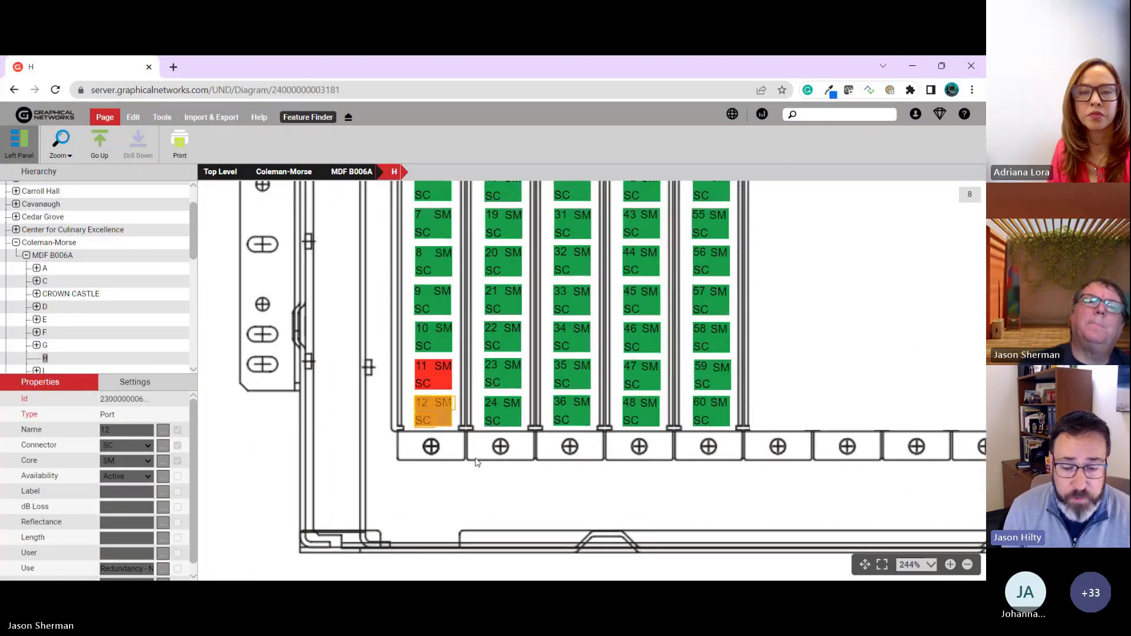
click(447, 425)
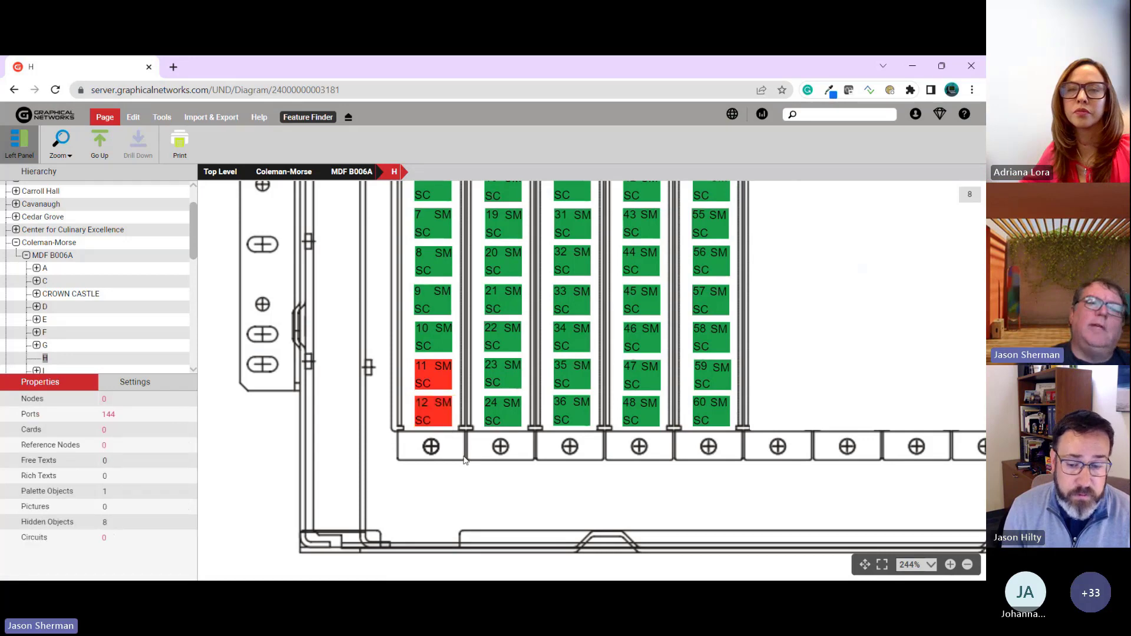
Open the connection trace (View CLR) for port 12
right_click(447, 425)
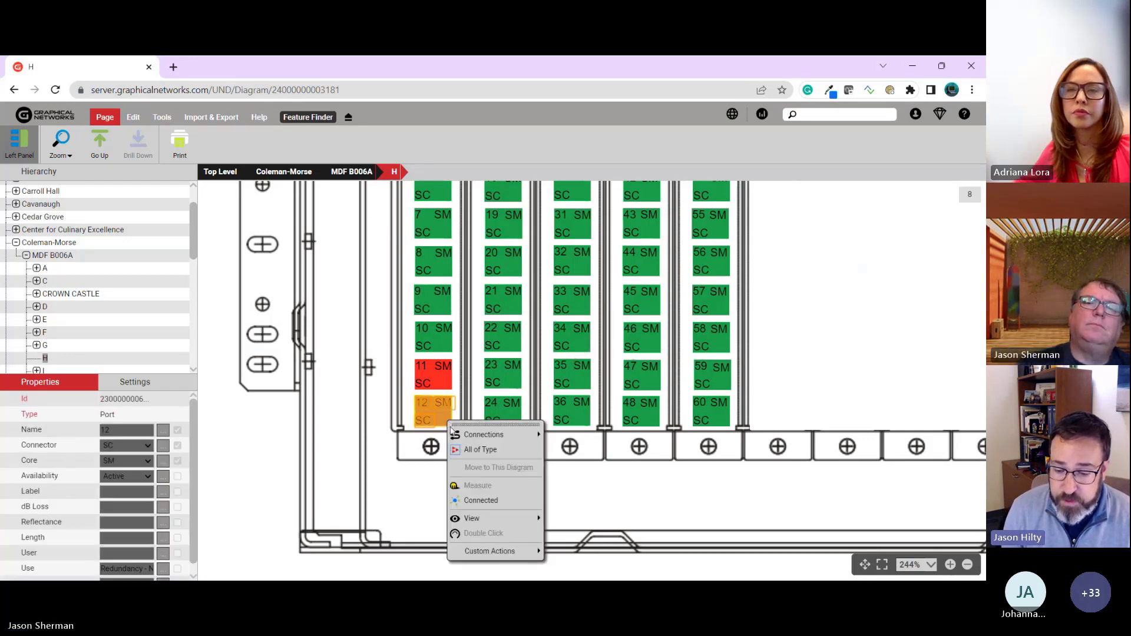
mouse_move(514, 518)
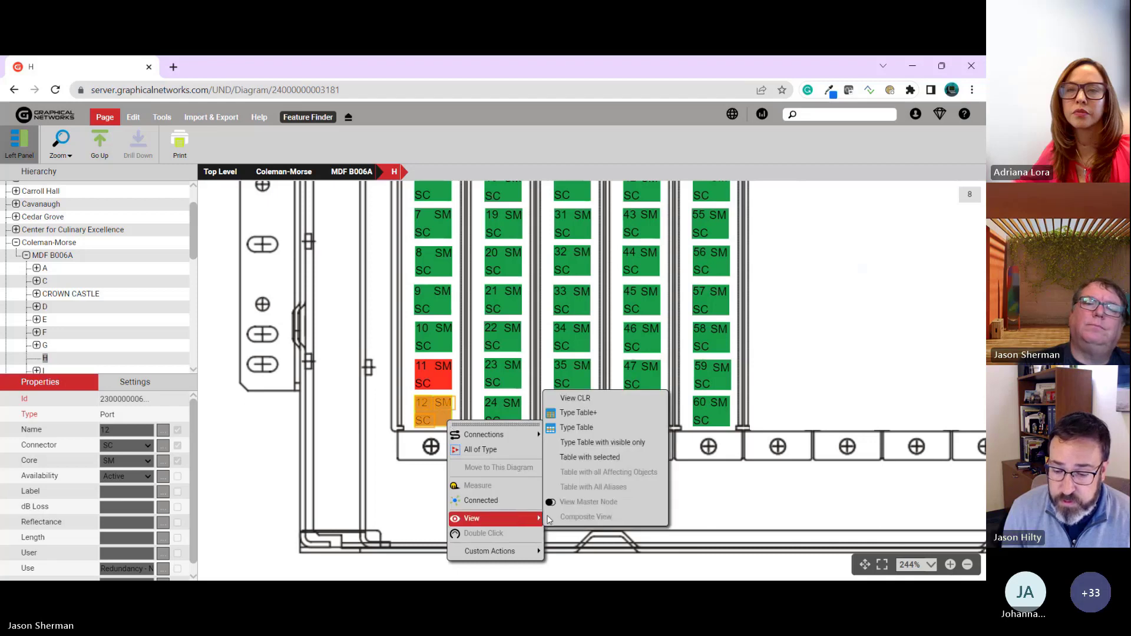
click(591, 397)
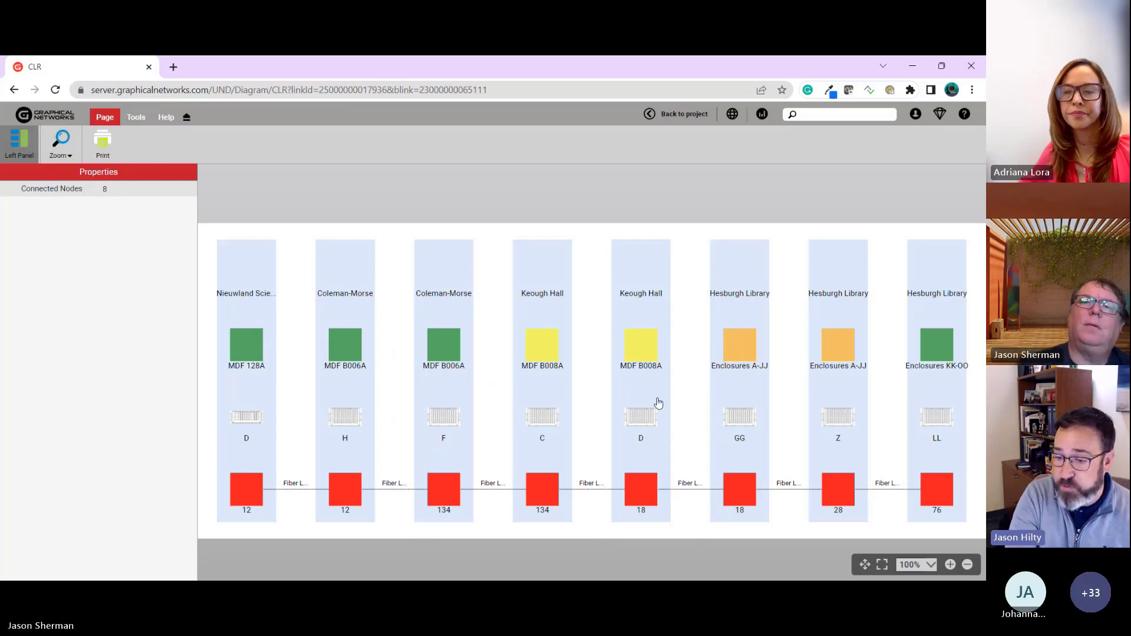
Inspect the trace's racks: Enclosures KK-OO, Hesburgh Enclosures A-JJ and both Coleman-Morse MDF B006A racks
click(935, 353)
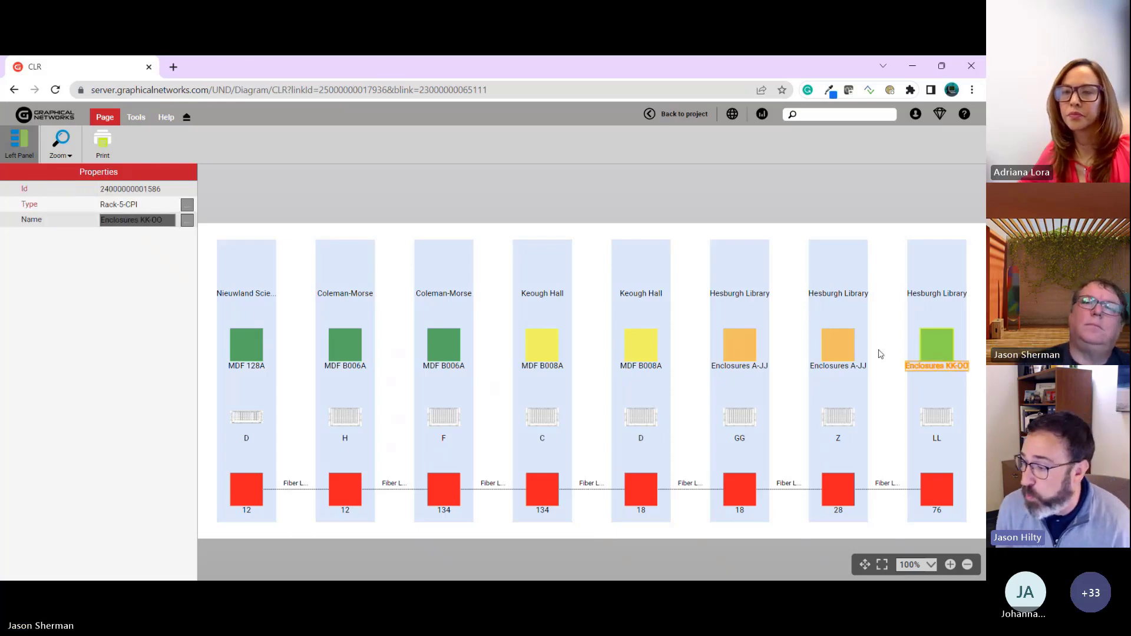
click(839, 348)
click(735, 349)
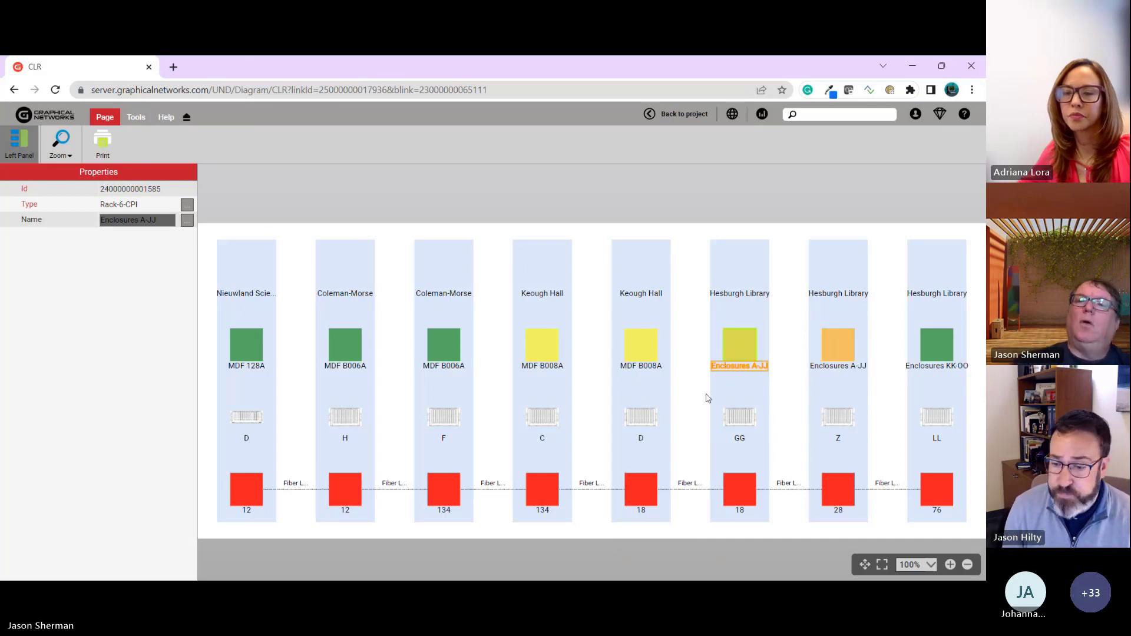
click(935, 343)
click(724, 344)
click(542, 346)
click(447, 345)
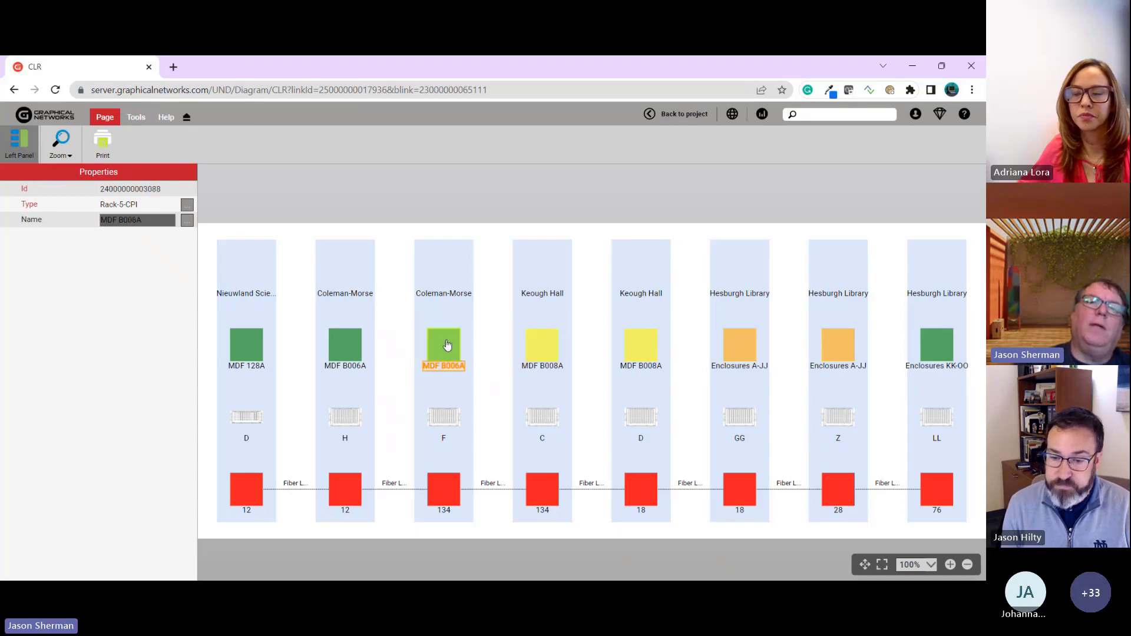
click(345, 346)
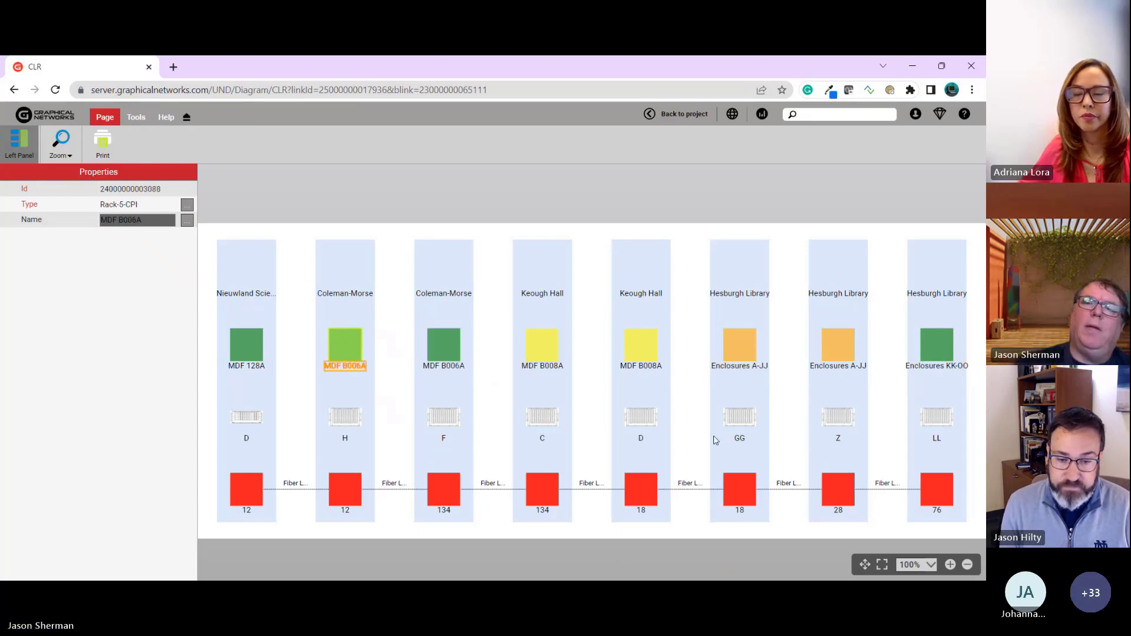
Check panel GG's model and step through the Hesburgh Library Enclosures A-JJ racks
click(737, 417)
click(738, 352)
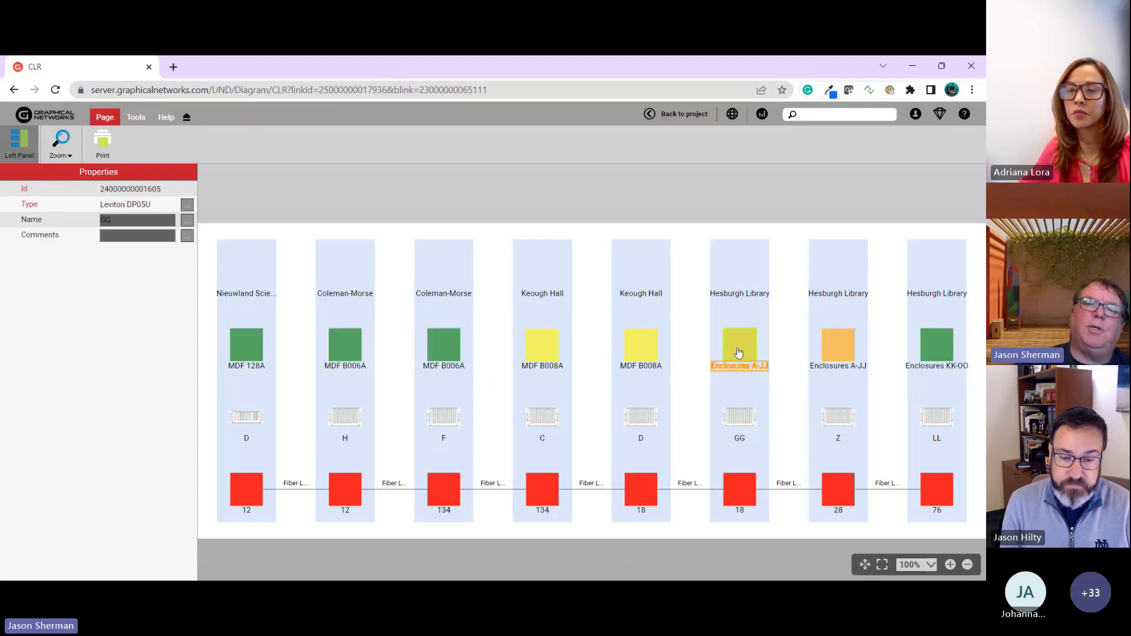
click(839, 345)
click(695, 118)
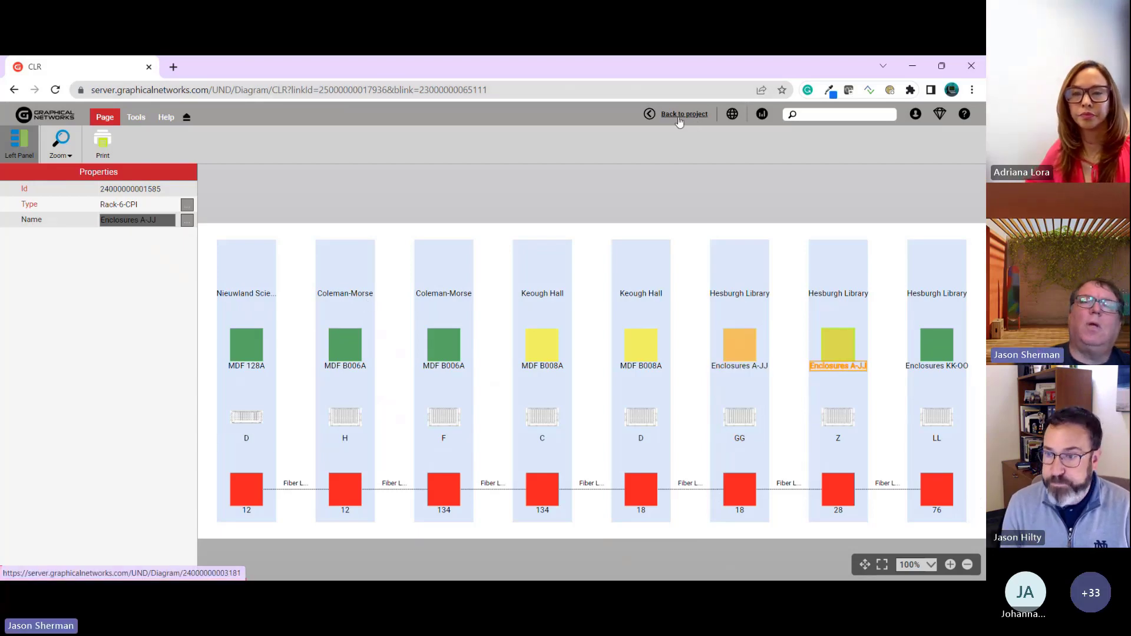
Go Back to project from the trace to the panel H diagram
click(679, 118)
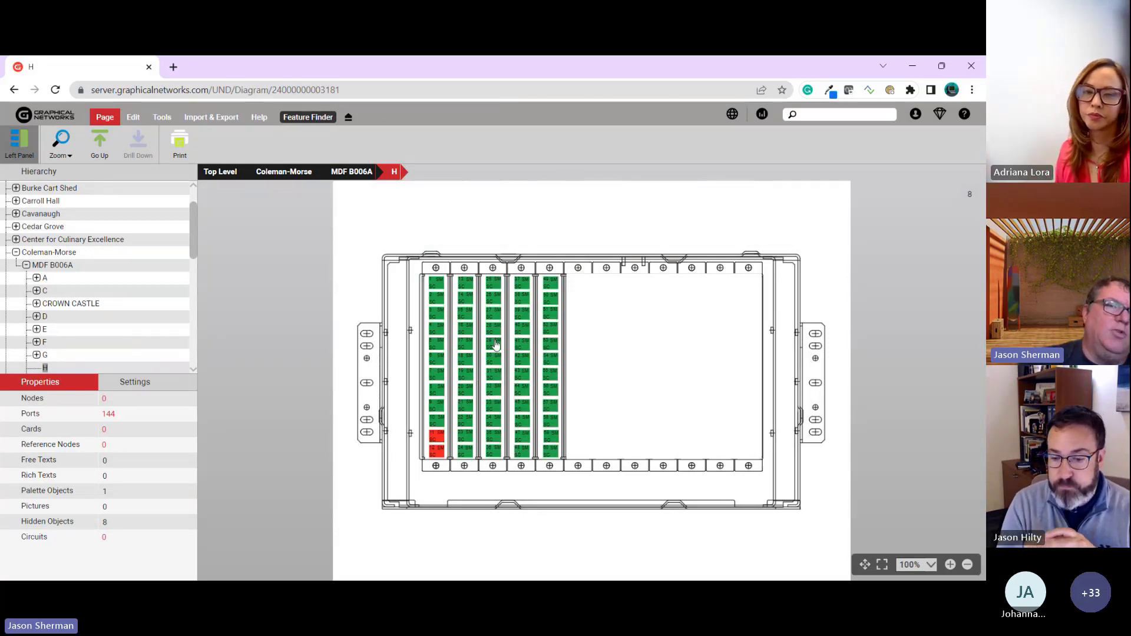
Use the MDF B006A breadcrumb to show the room's five-rack elevation
click(353, 172)
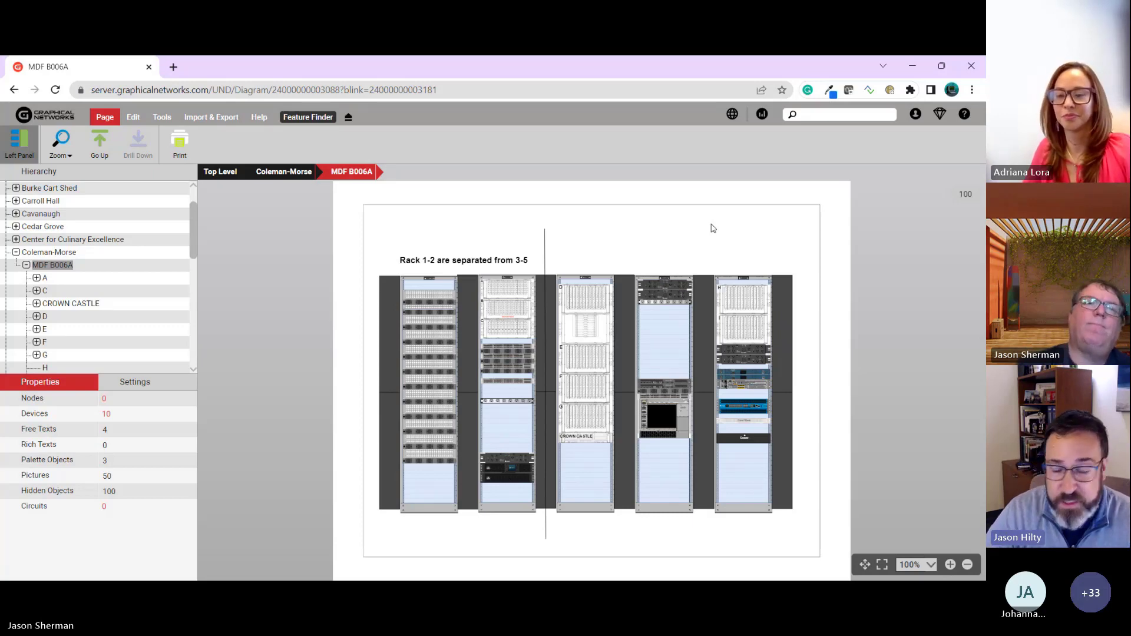
Use the Top Level breadcrumb to return to the UND campus fiber map
click(216, 176)
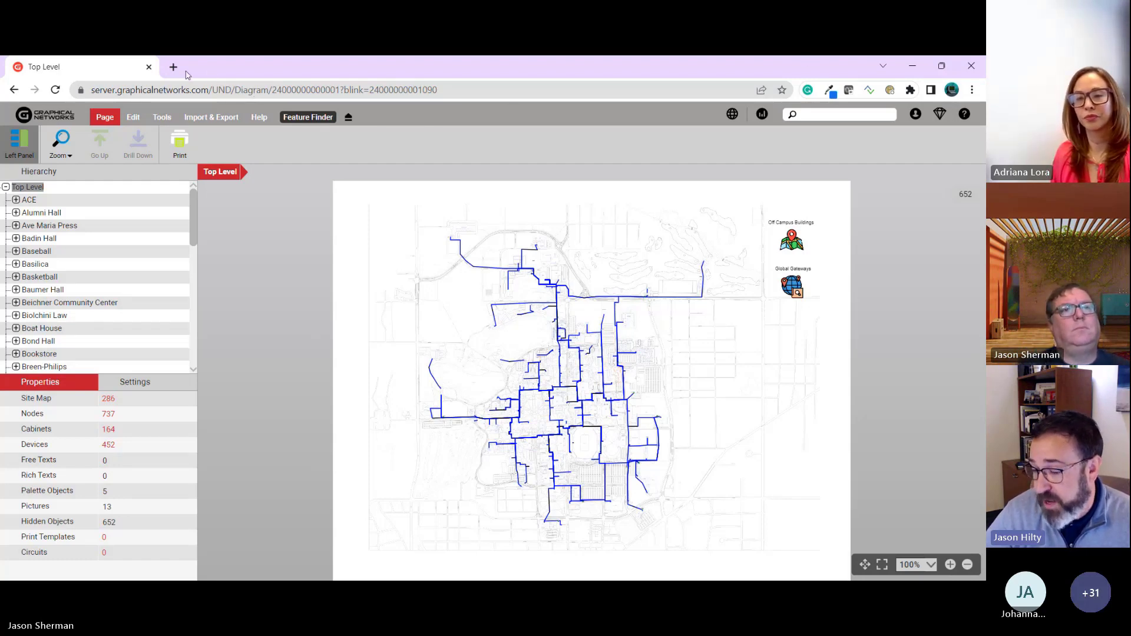
Restore the Chrome window and start a new blank tab for the demo address
click(941, 65)
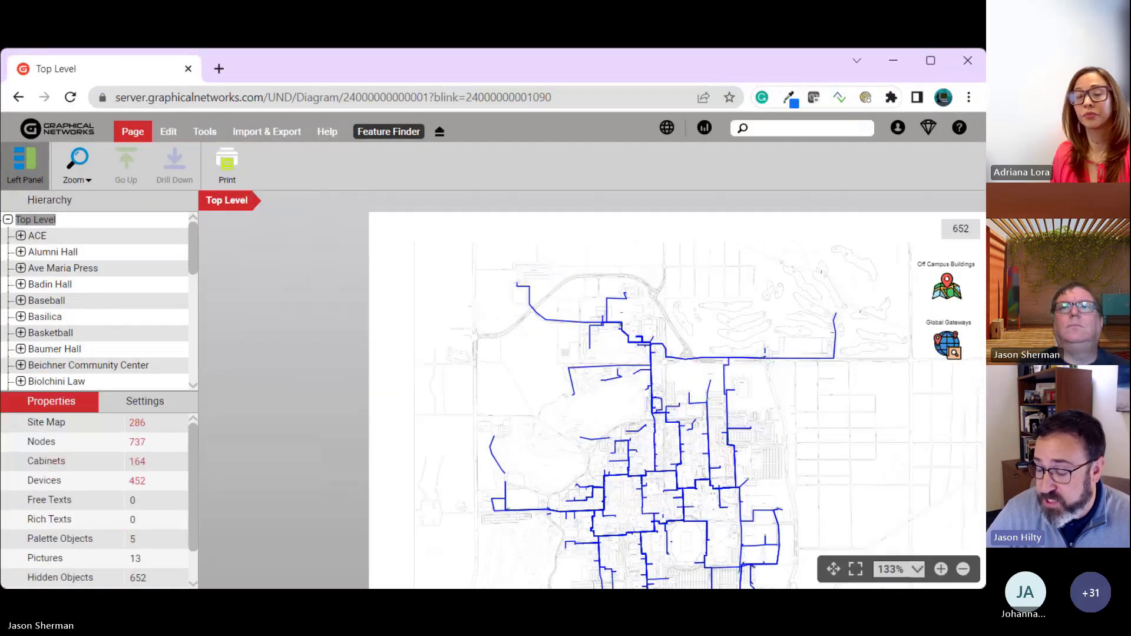
click(928, 64)
click(172, 67)
Load the 'demo' site, then drill through University of Maryland and Brendan Iribe Building to the 3rd floor
text(demo)
key(Return)
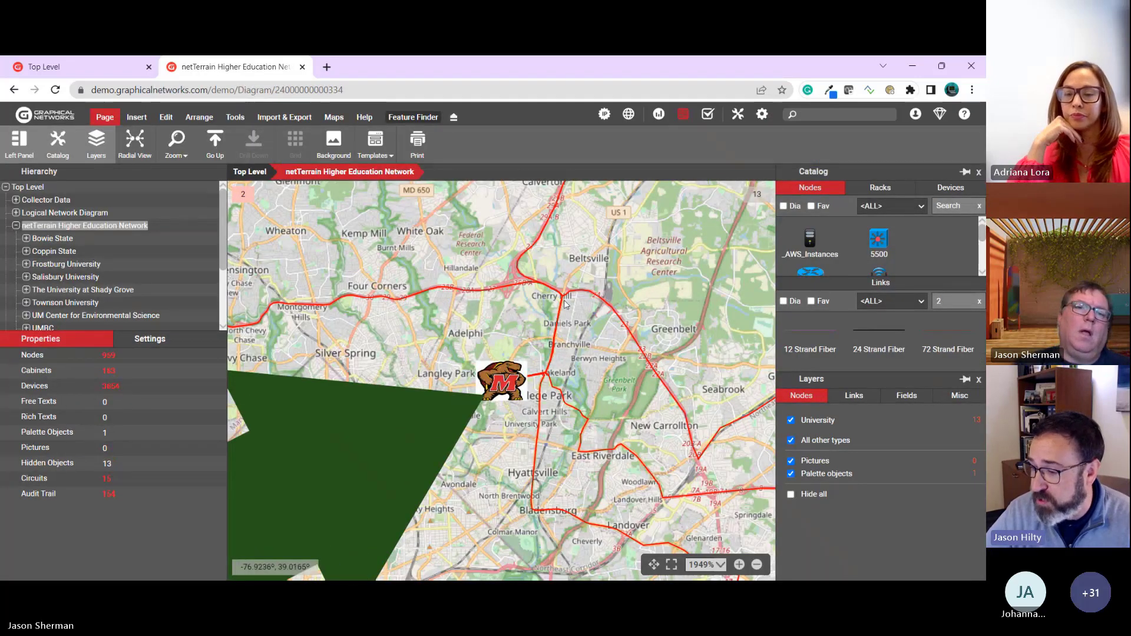
double_click(501, 380)
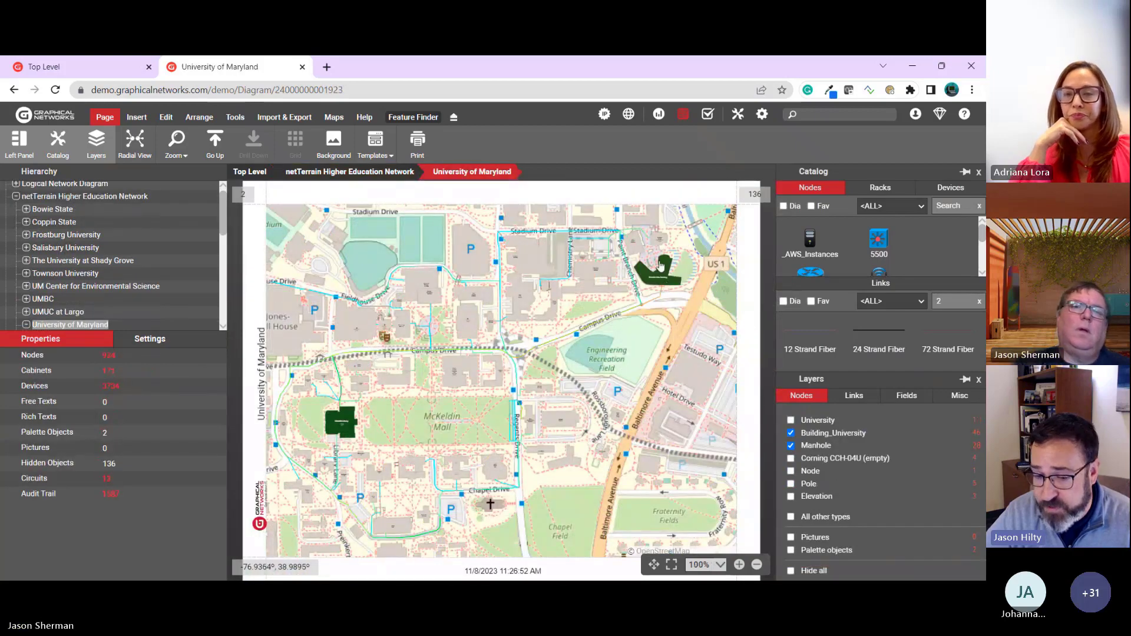
click(663, 265)
double_click(663, 265)
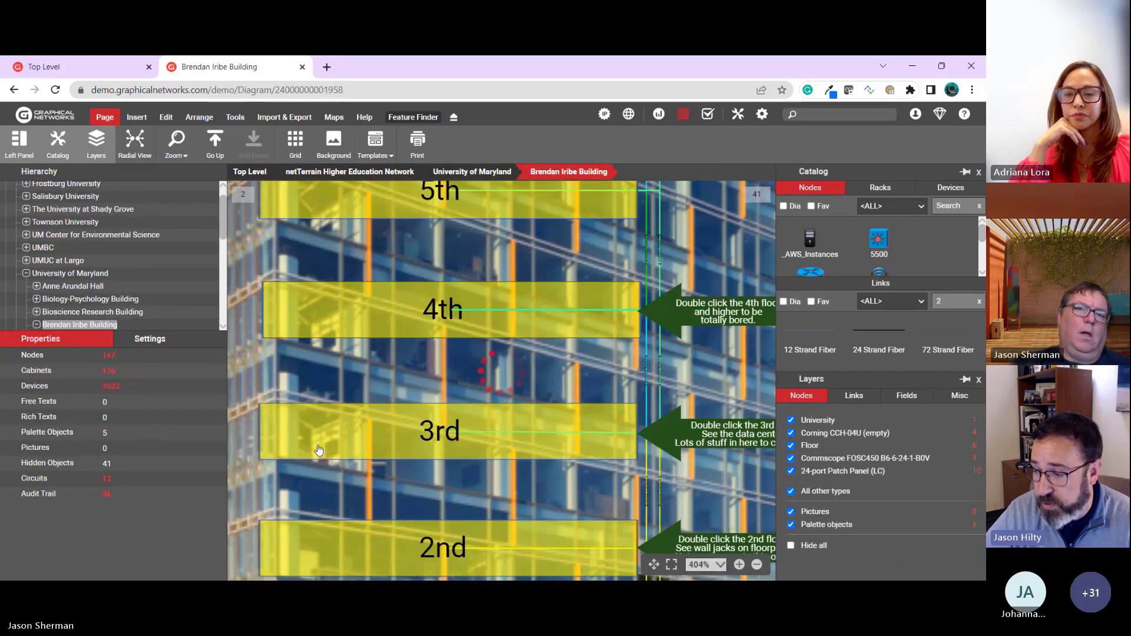
double_click(333, 447)
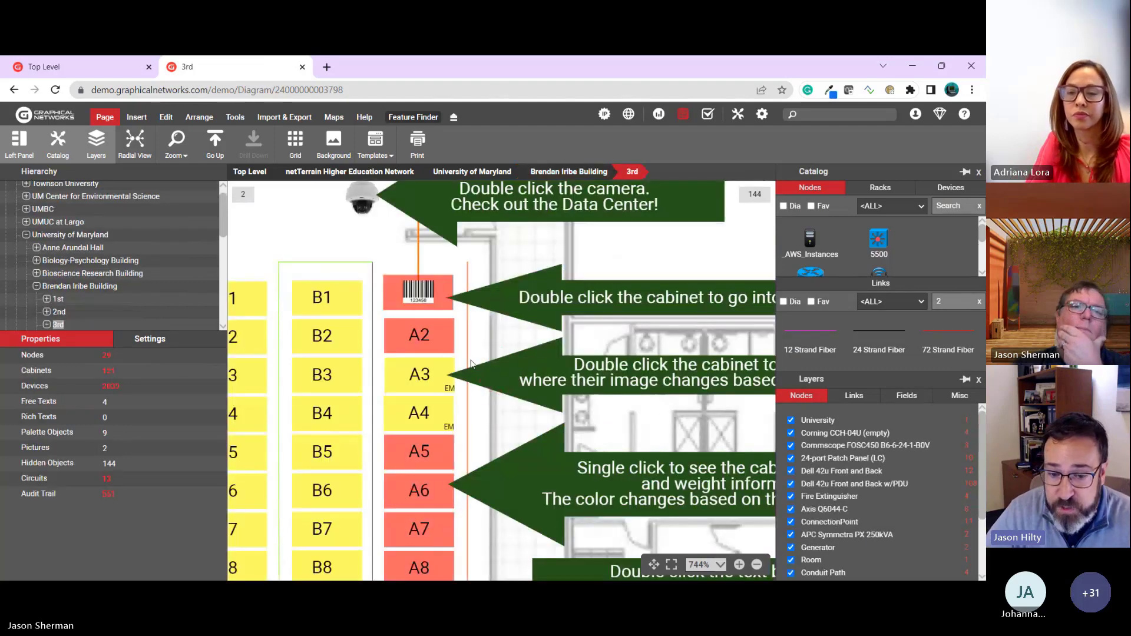
Open the barcoded cabinet 123456 above A2 and zoom into the top of the rack
click(389, 304)
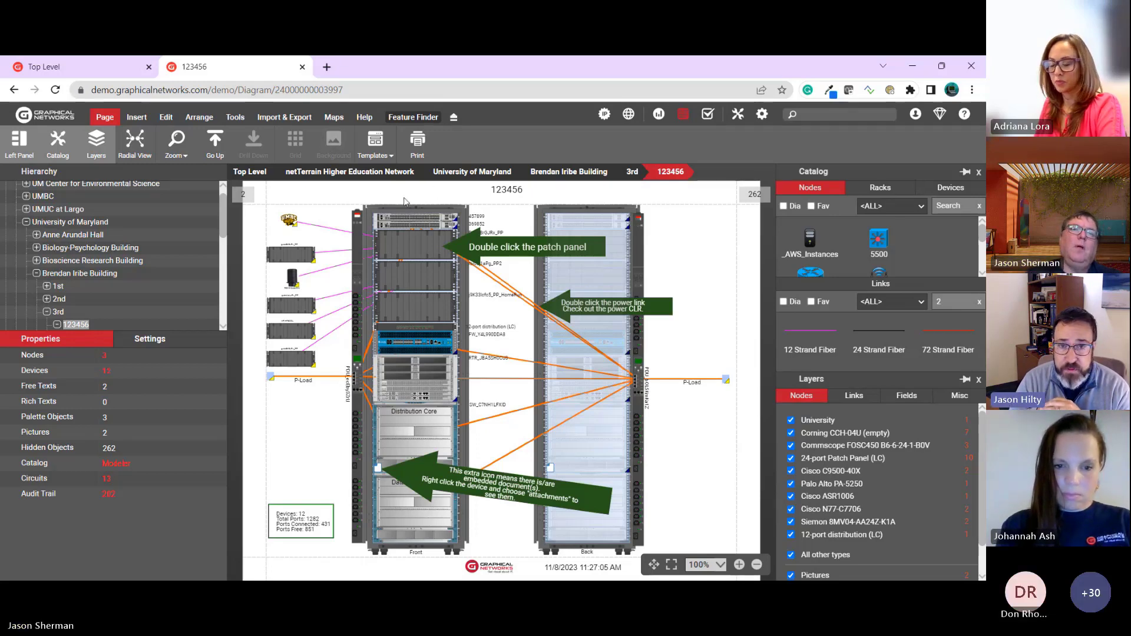
scroll(396, 206, up, 2)
scroll(396, 206, up, 4)
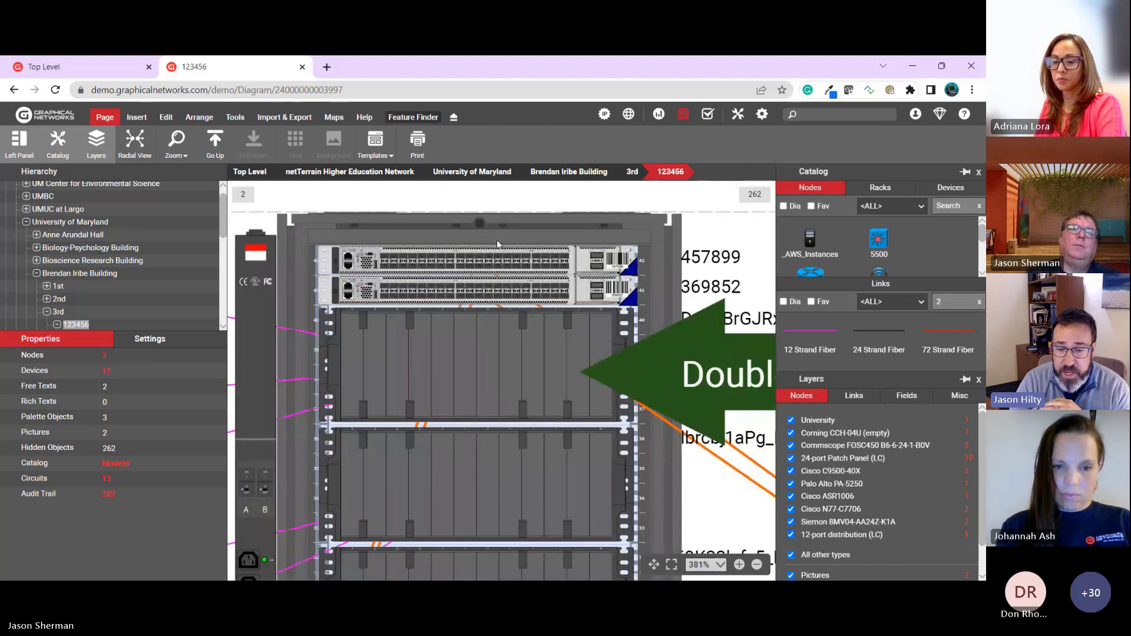
Drill into device 369852 near the top of rack 123456
click(453, 299)
double_click(452, 299)
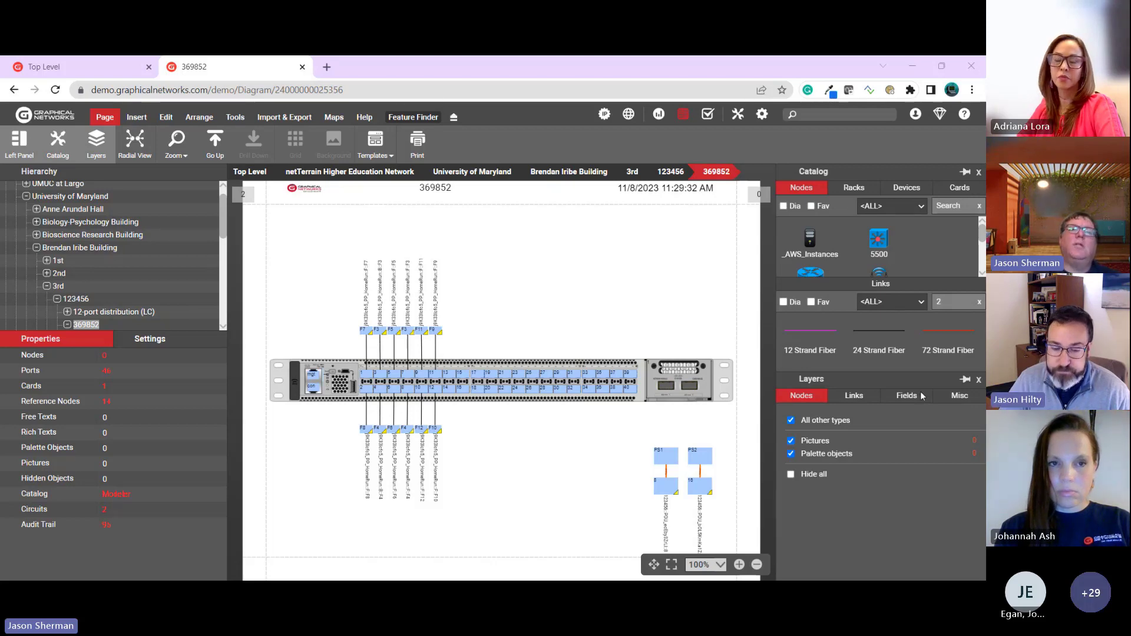
Inspect the F10 fiber link on device 369852's ports, then deselect it
scroll(477, 433, up, 5)
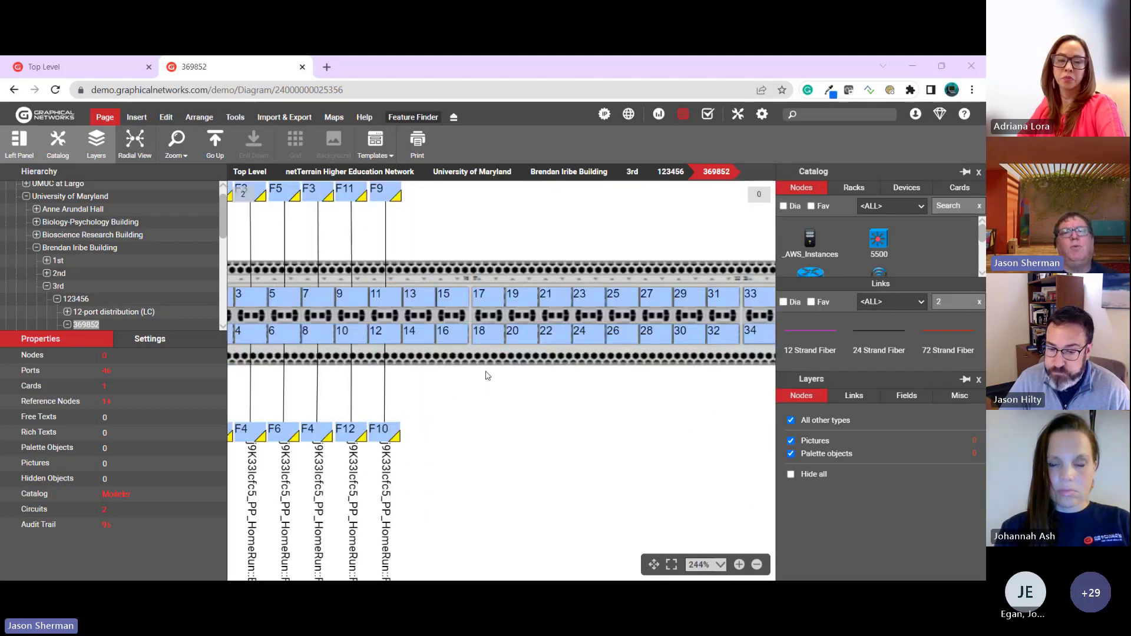
click(385, 400)
click(505, 415)
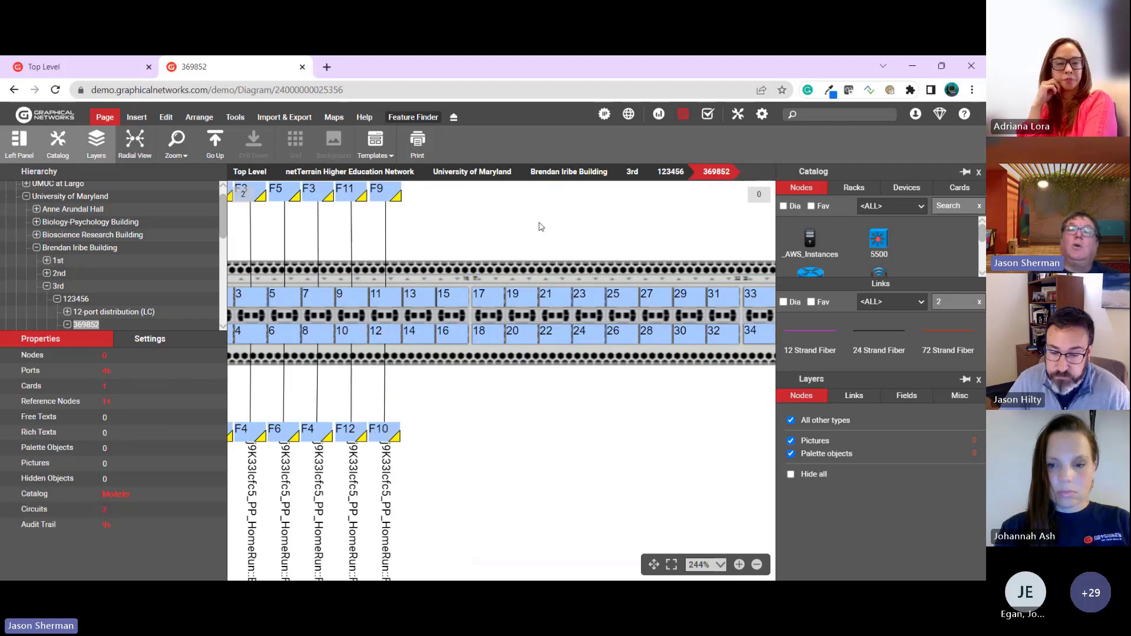
scroll(539, 230, down, 2)
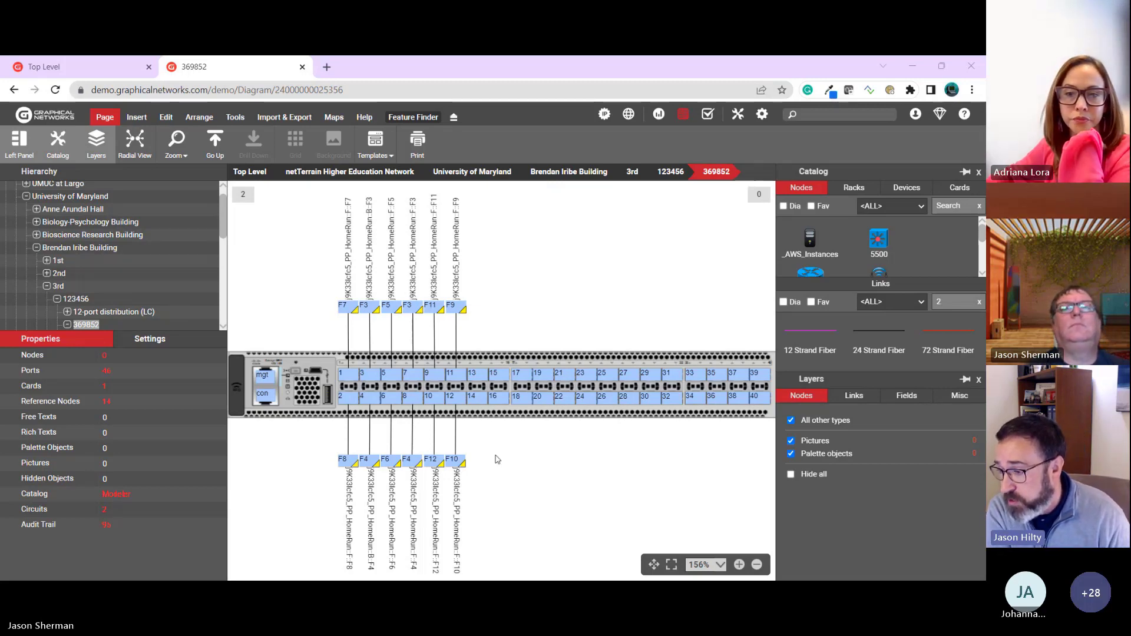
Return to rack 123456 via its breadcrumb and let its front and back elevations load
click(676, 175)
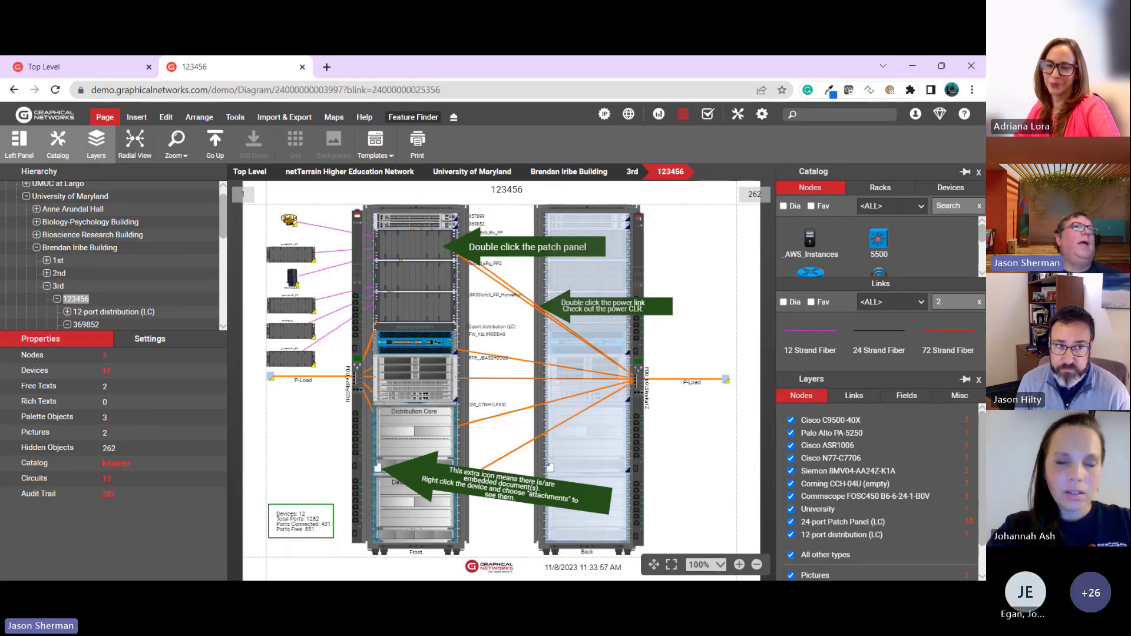
Zoom the rack 123456 diagram from 100% to 125% to read the device labels
scroll(427, 320, up, 1)
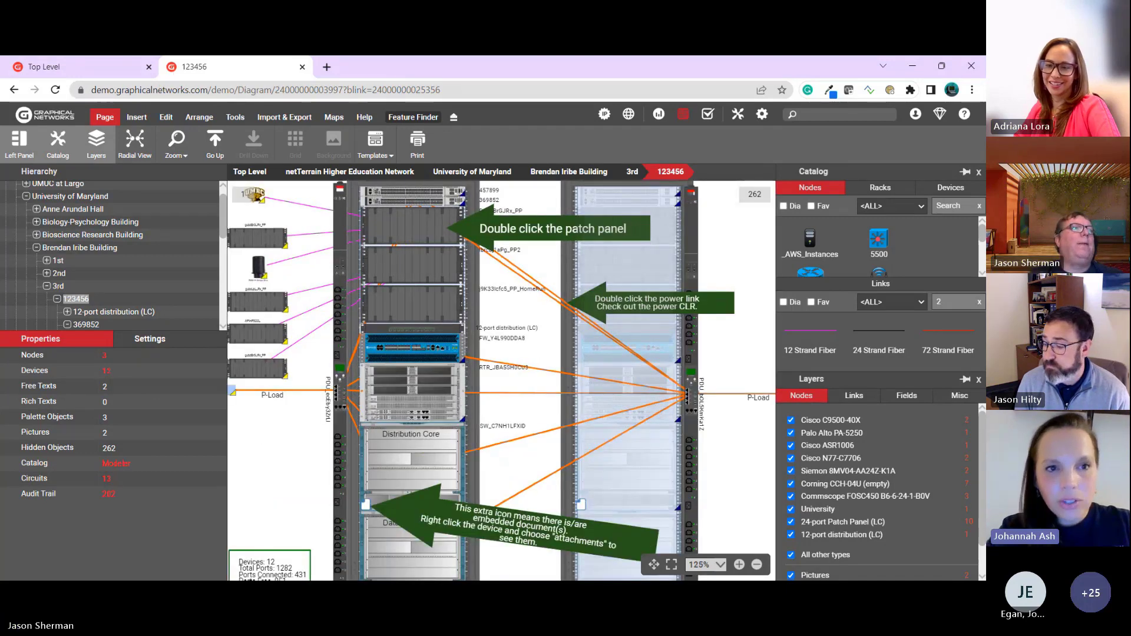